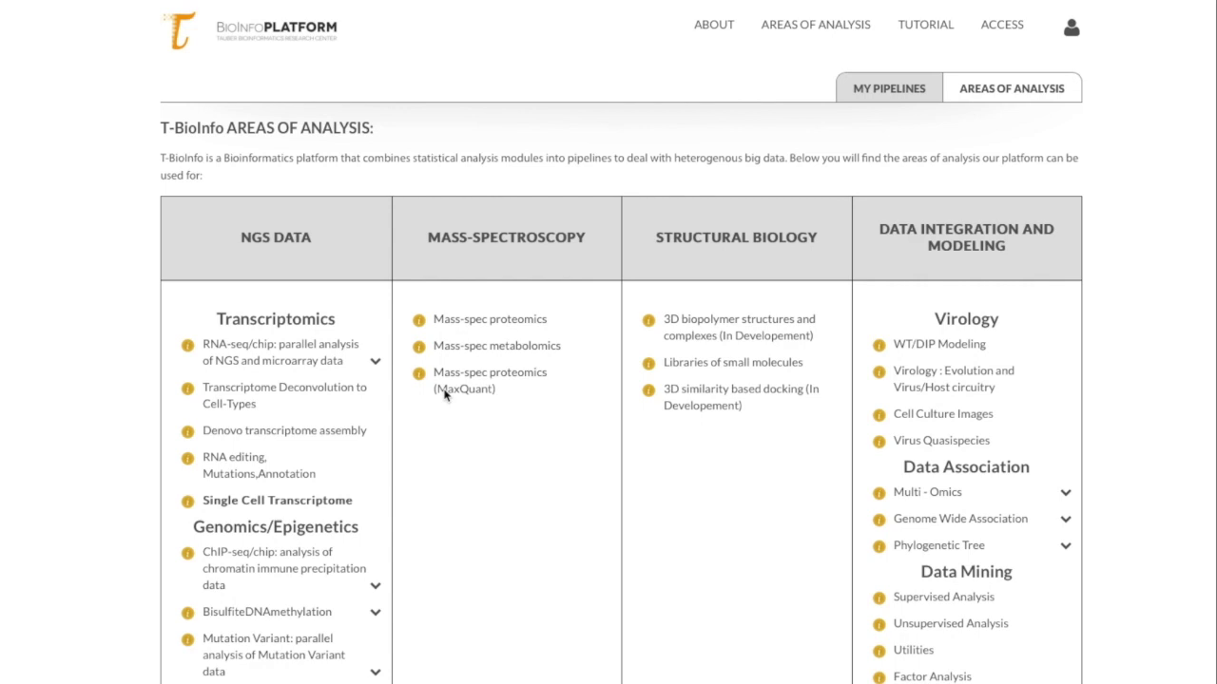
Expand Amplicon 16s/18s in Areas of Analysis and open DEMO Metagenomics Amplicon (gut-brain axis).
scroll(444, 396, down, 4)
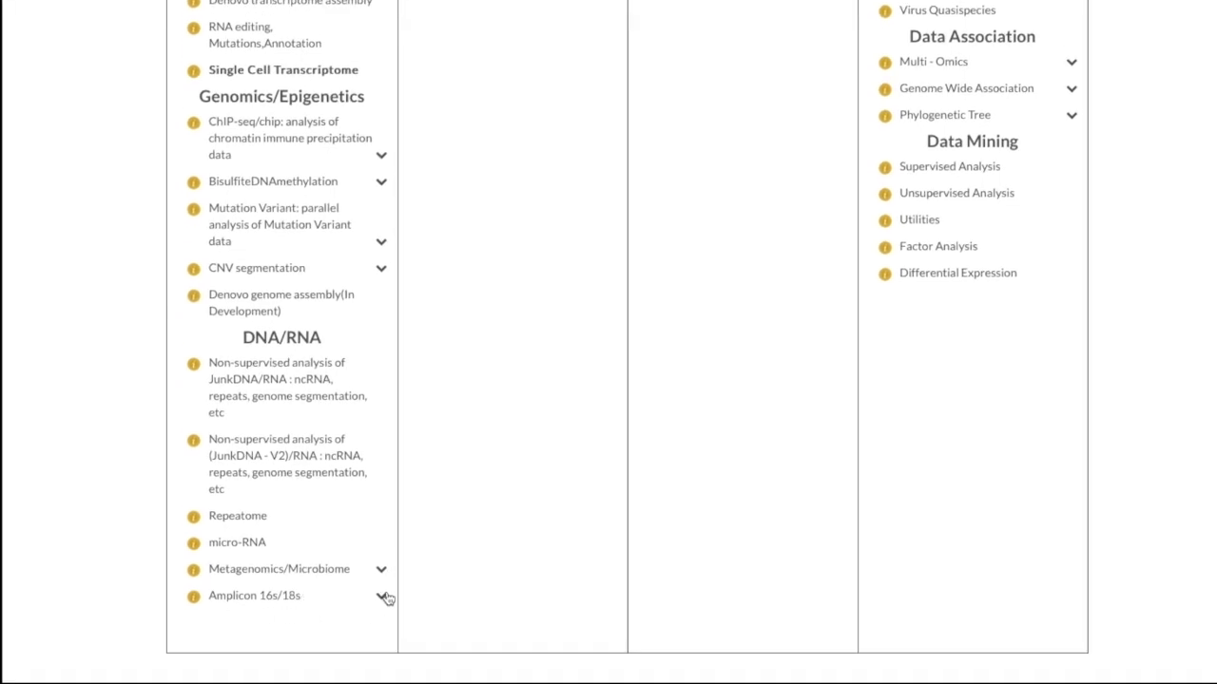
click(383, 597)
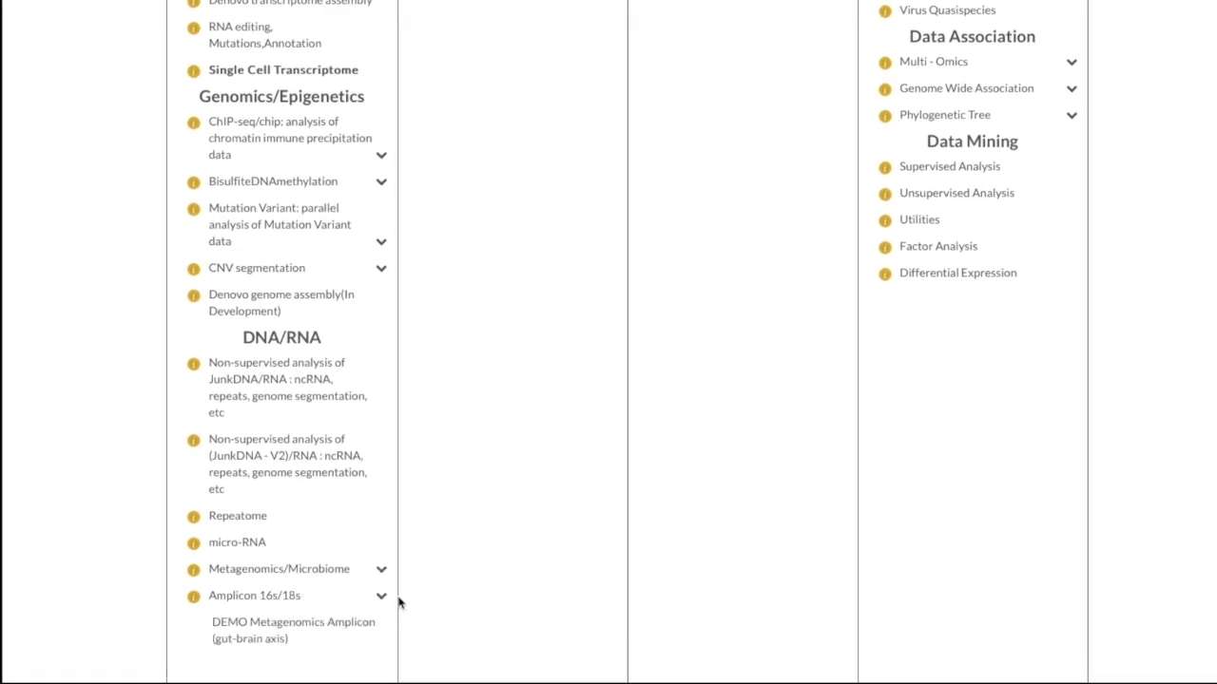
scroll(399, 602, down, 1)
click(318, 584)
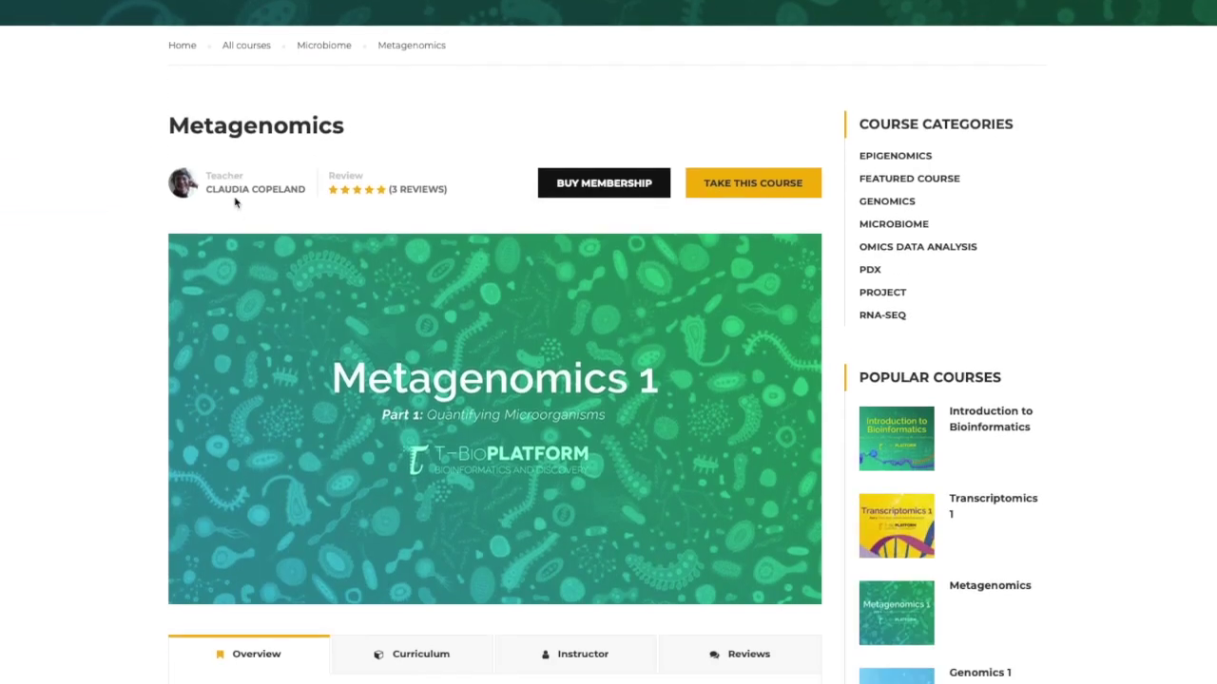
From the Metagenomics course Curriculum, open Lecture 3.1 The Educational Dataset.
scroll(234, 200, down, 5)
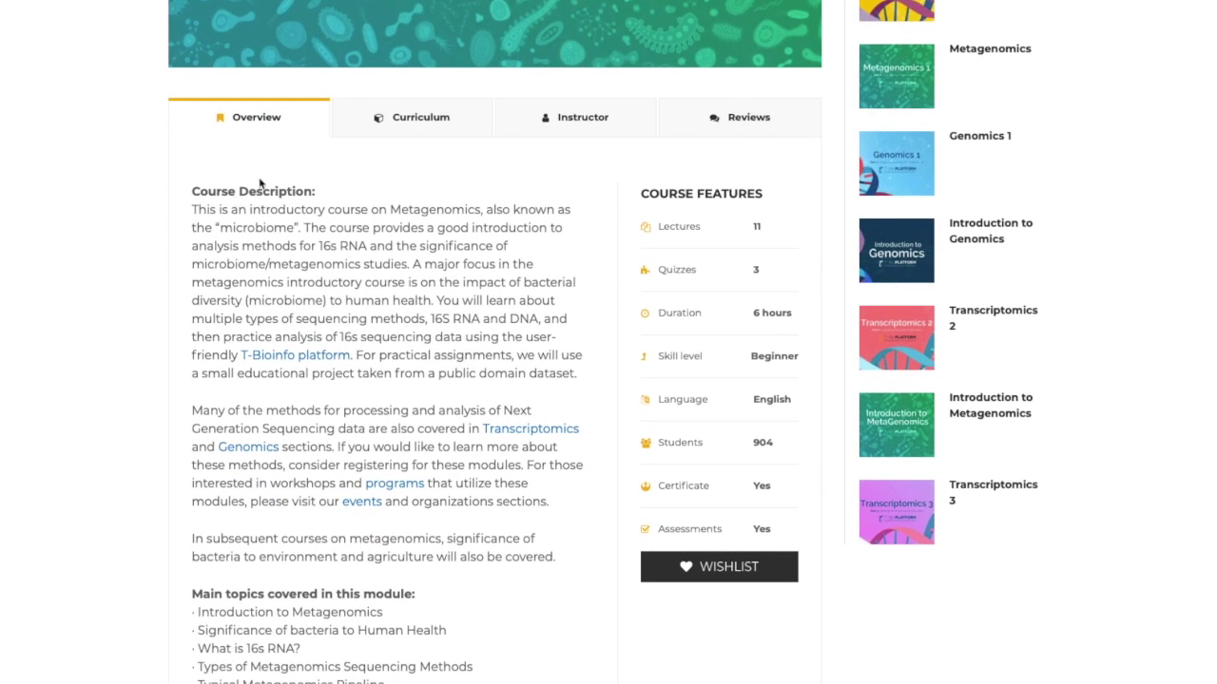
click(419, 120)
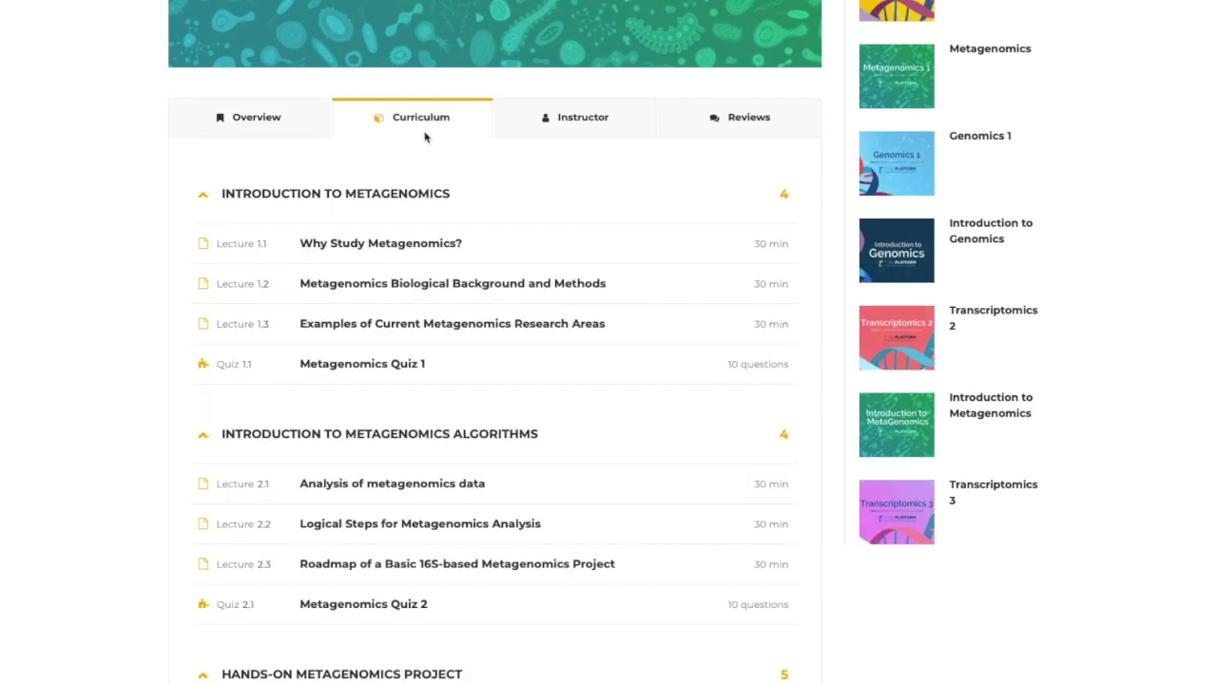
scroll(451, 190, down, 5)
scroll(452, 191, down, 1)
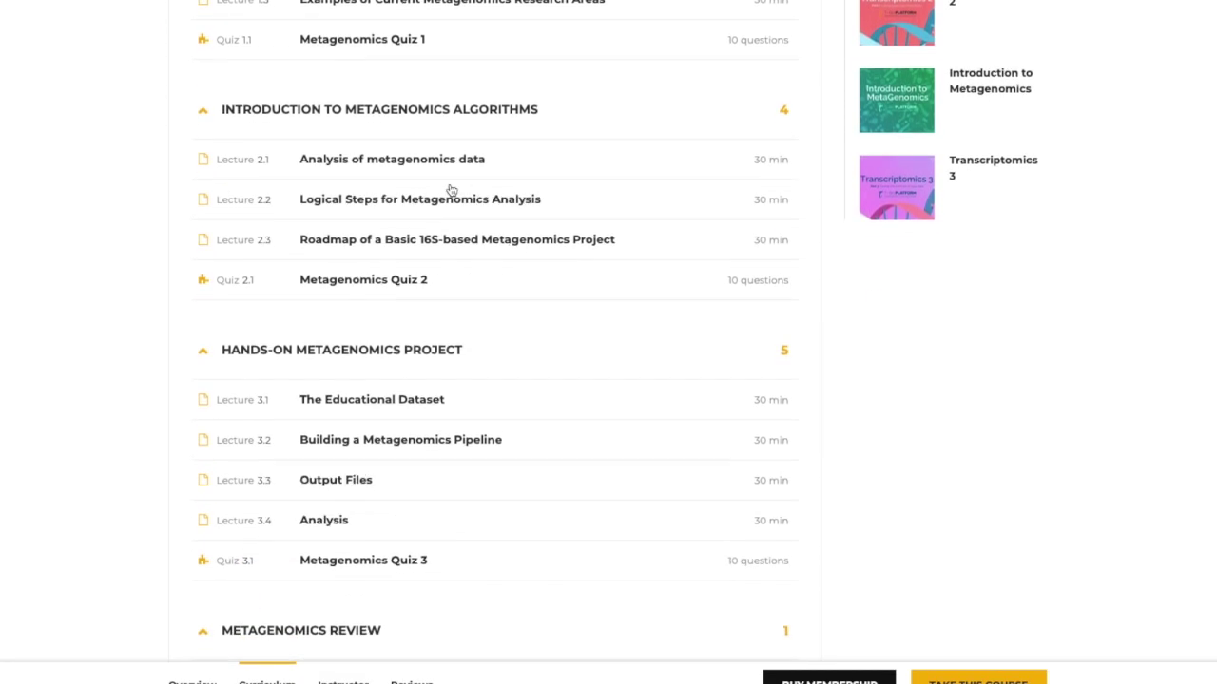
click(403, 398)
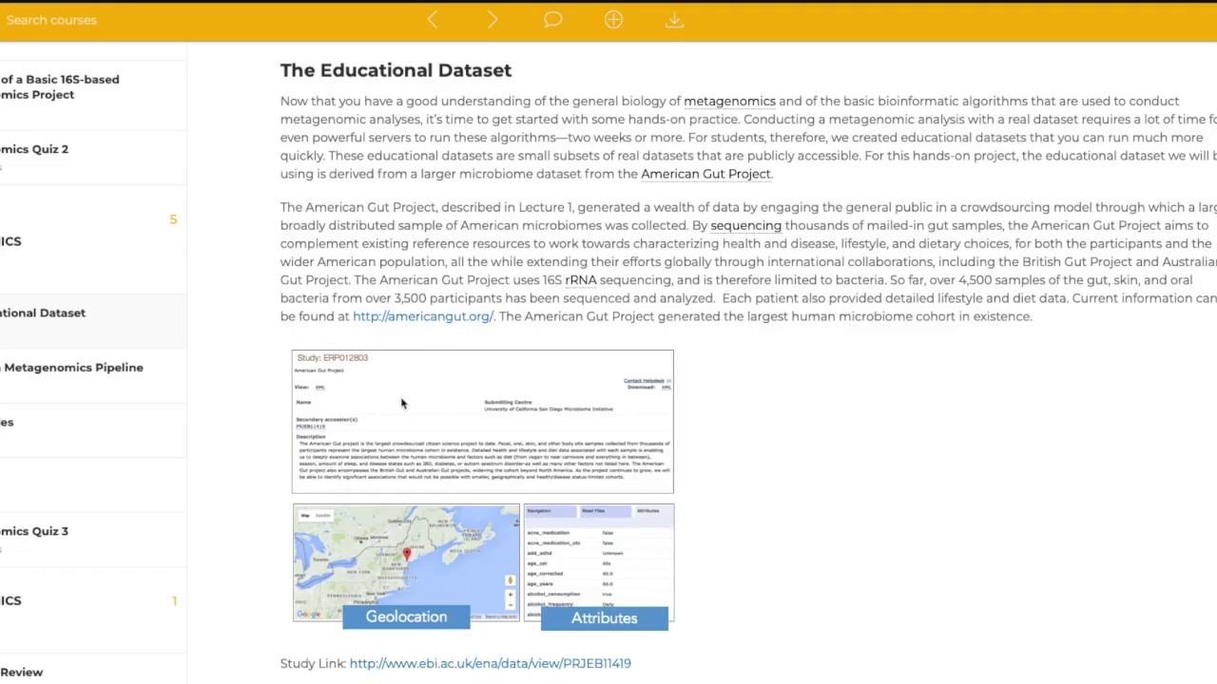
scroll(402, 404, down, 5)
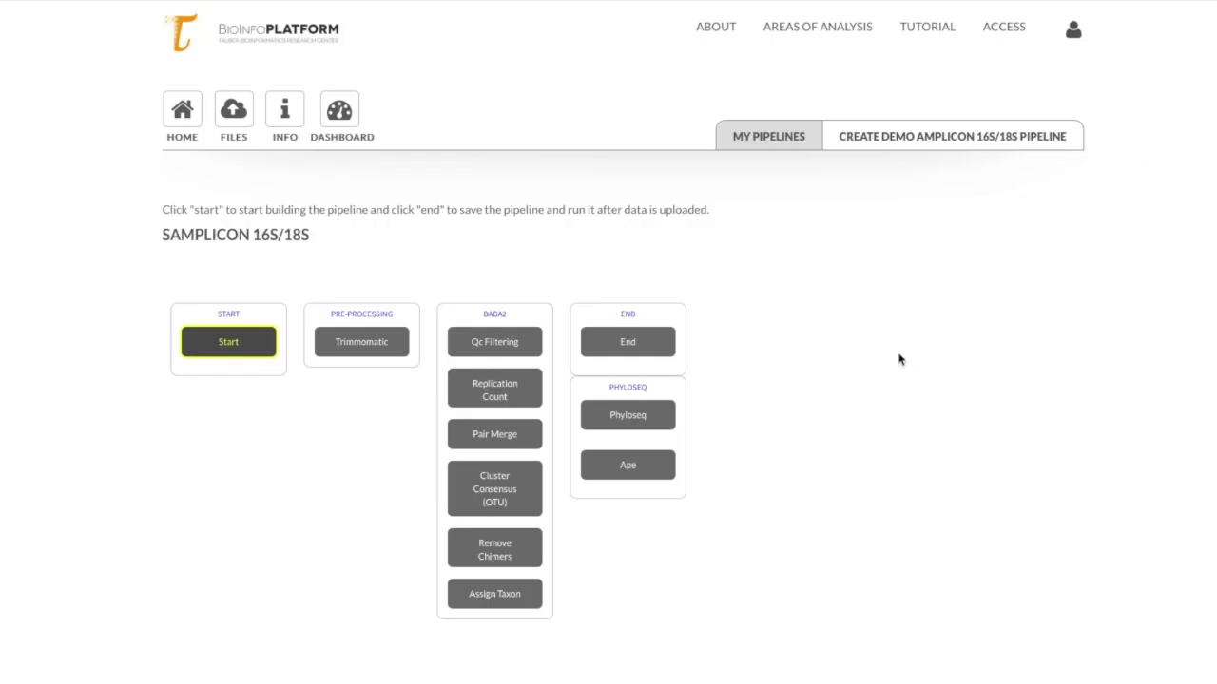
Start the demo pipeline and expand INPUT FILES in the Demo Pipeline Job Tutorial.
click(259, 346)
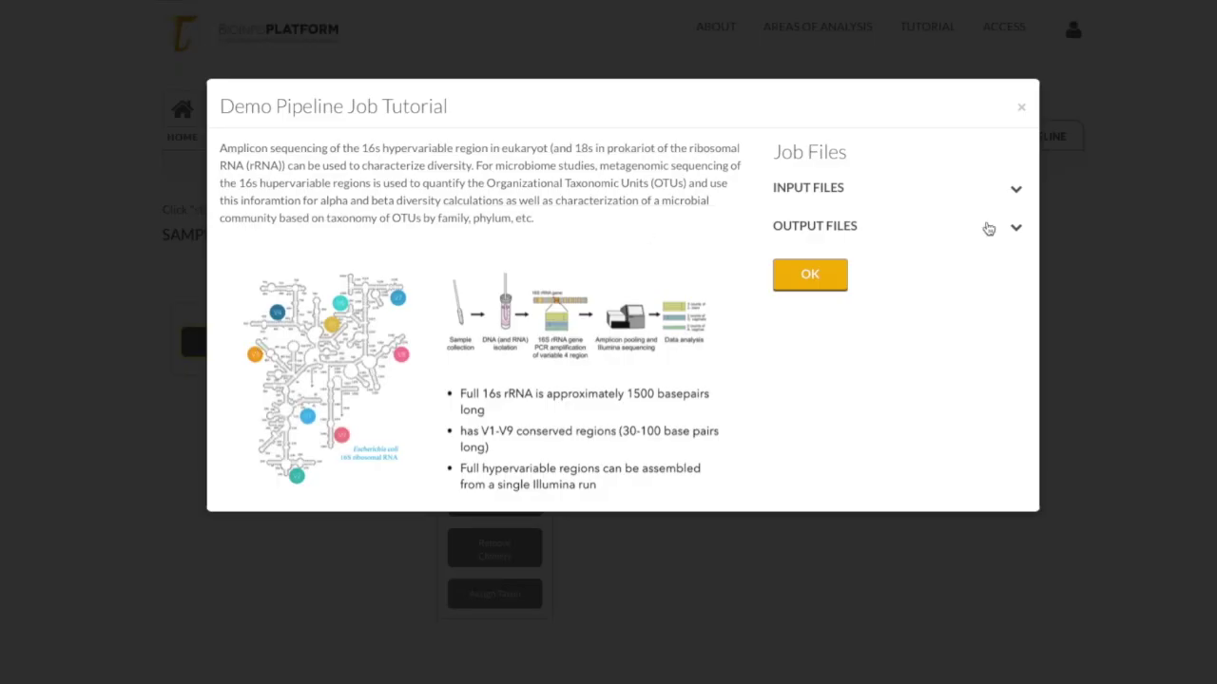
click(1016, 189)
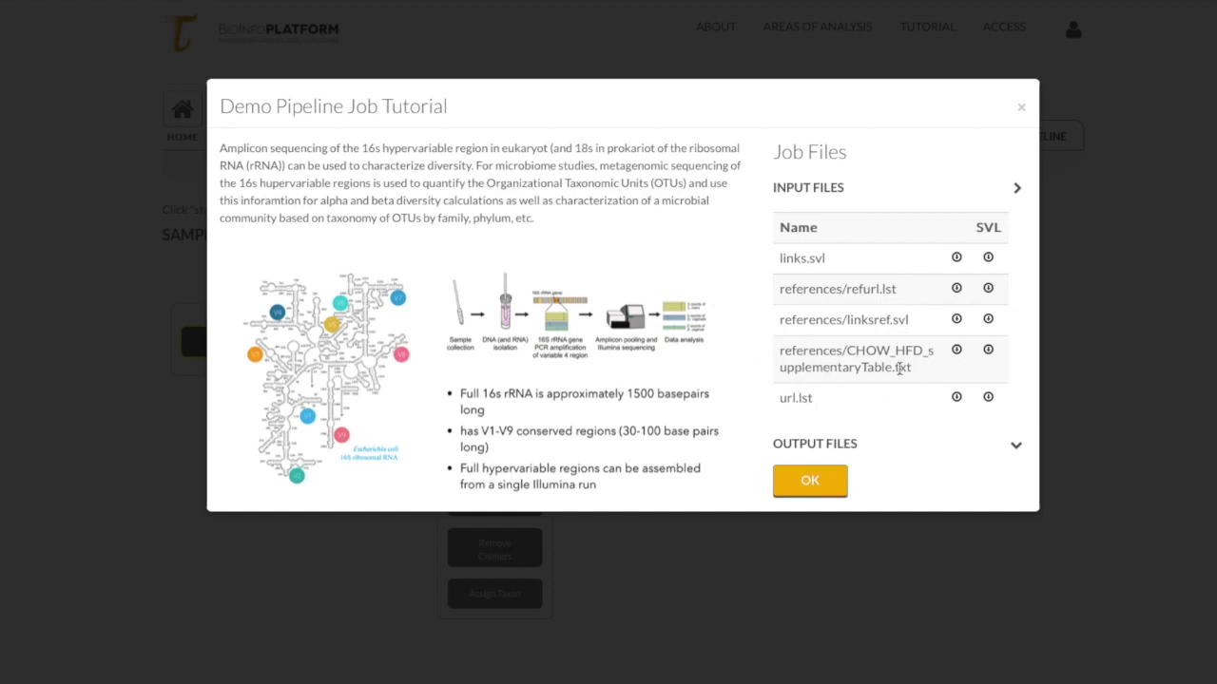
Download CHOW_HFD_supplementaryTable.txt and reveal it in Finder to preview its CHOW/HFD runs.
click(957, 352)
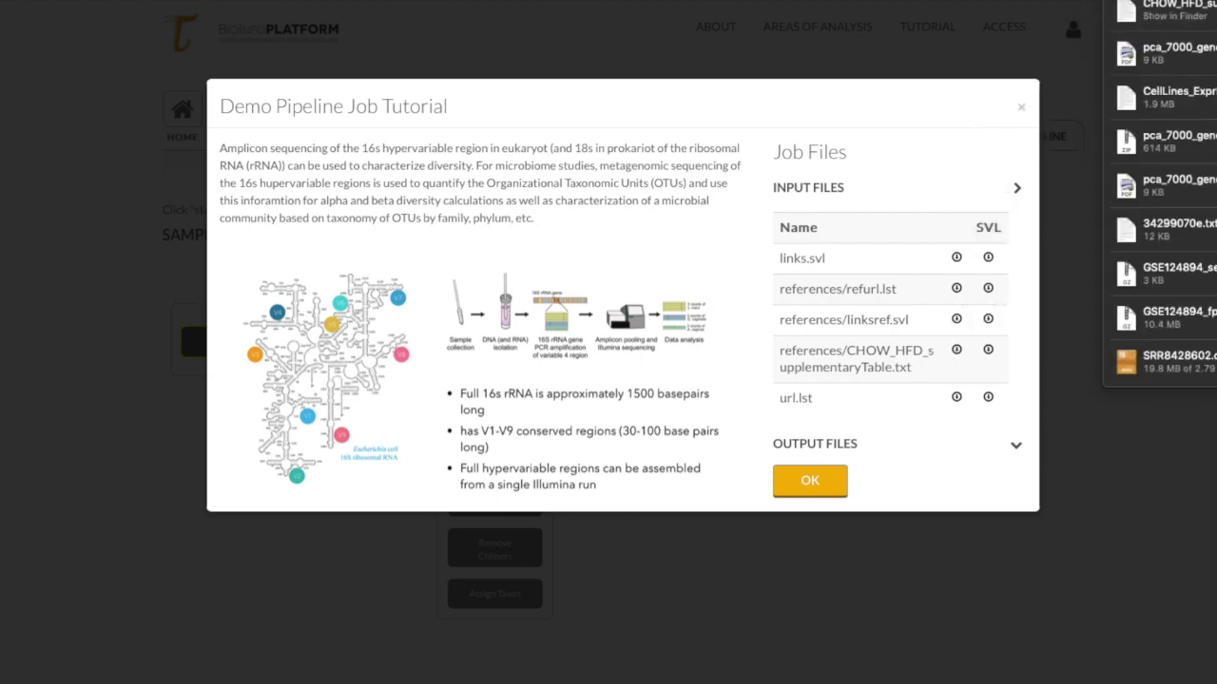
click(1214, 11)
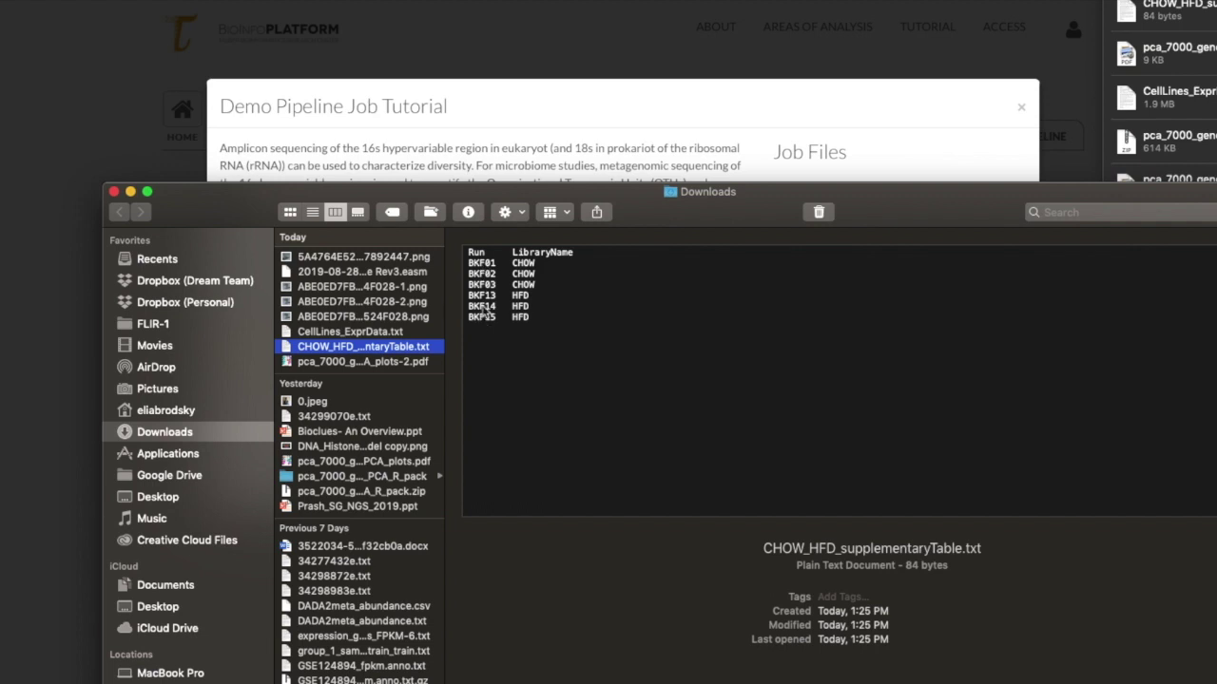
Return to the browser and read through the Demo Pipeline Job Tutorial.
click(503, 164)
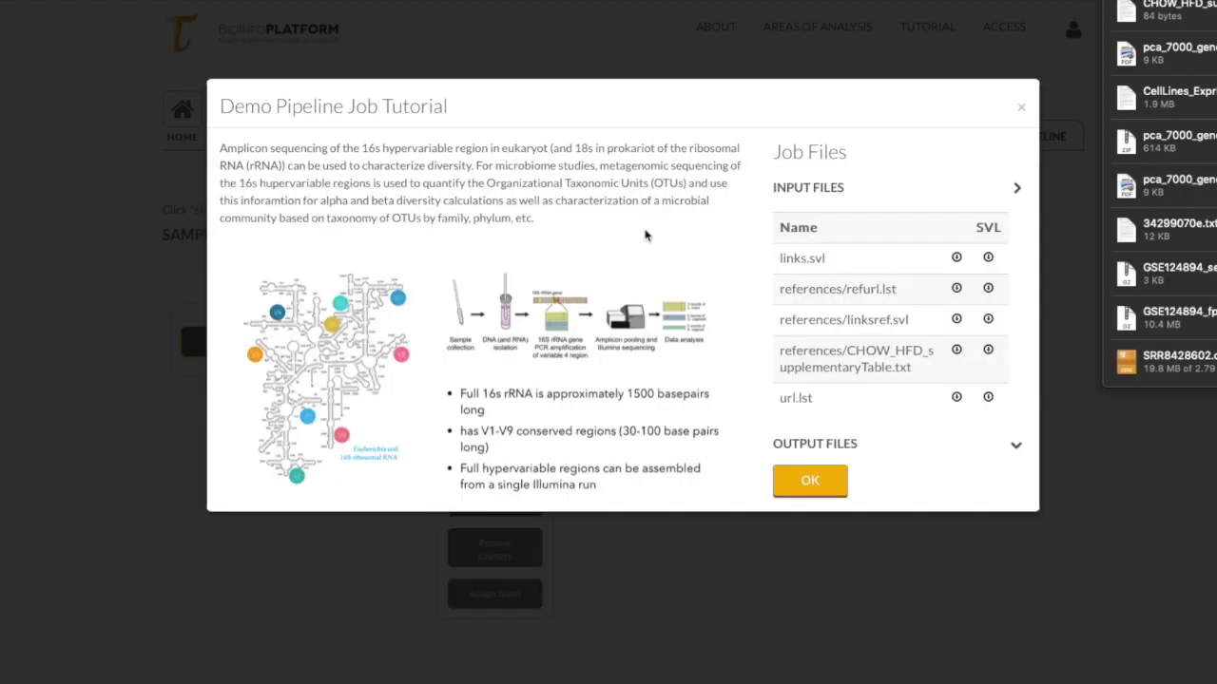
scroll(538, 220, down, 10)
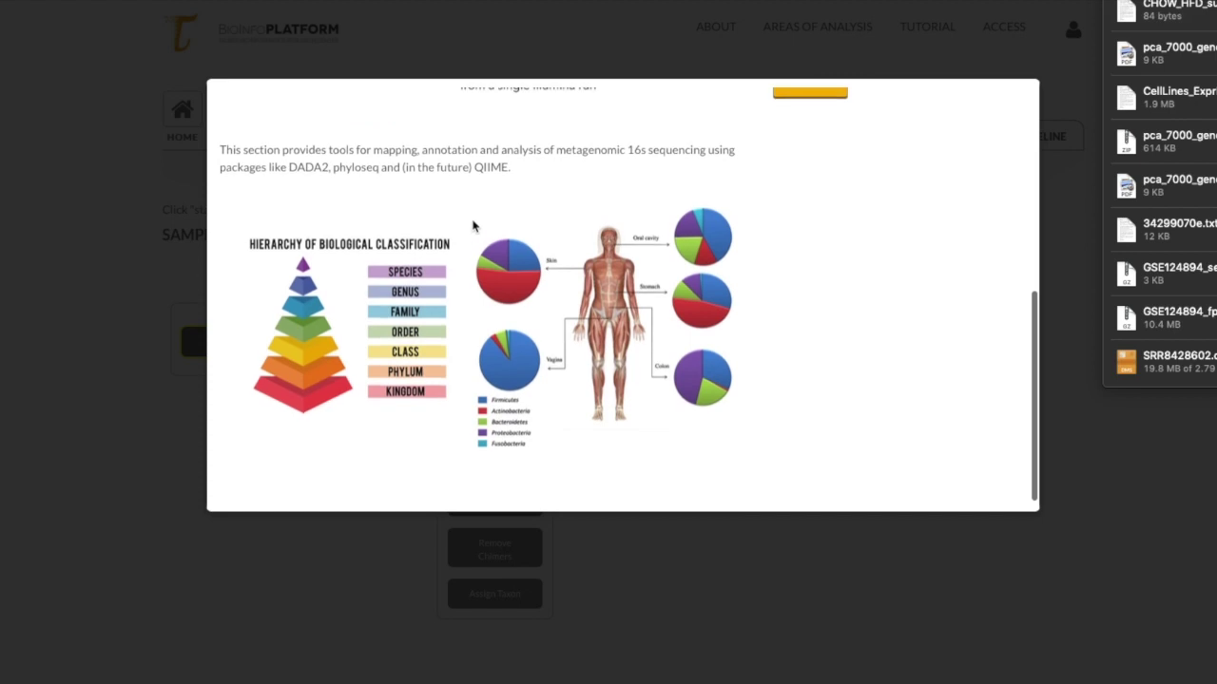
scroll(475, 223, up, 10)
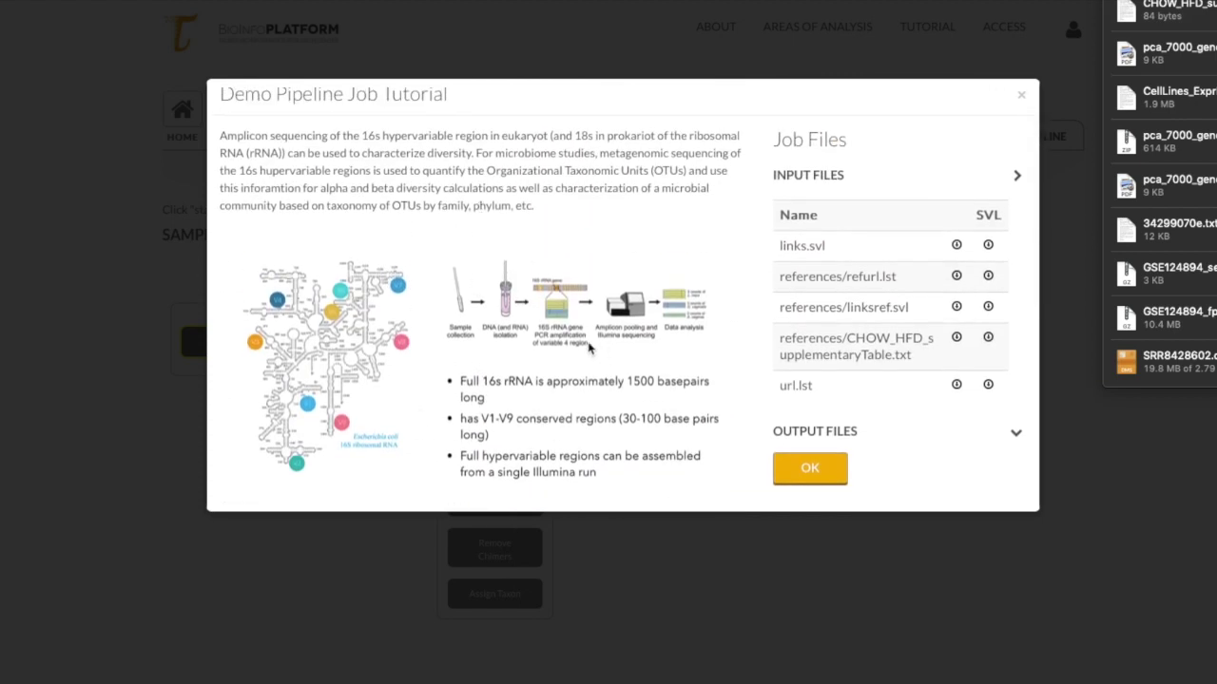
scroll(360, 327, down, 9)
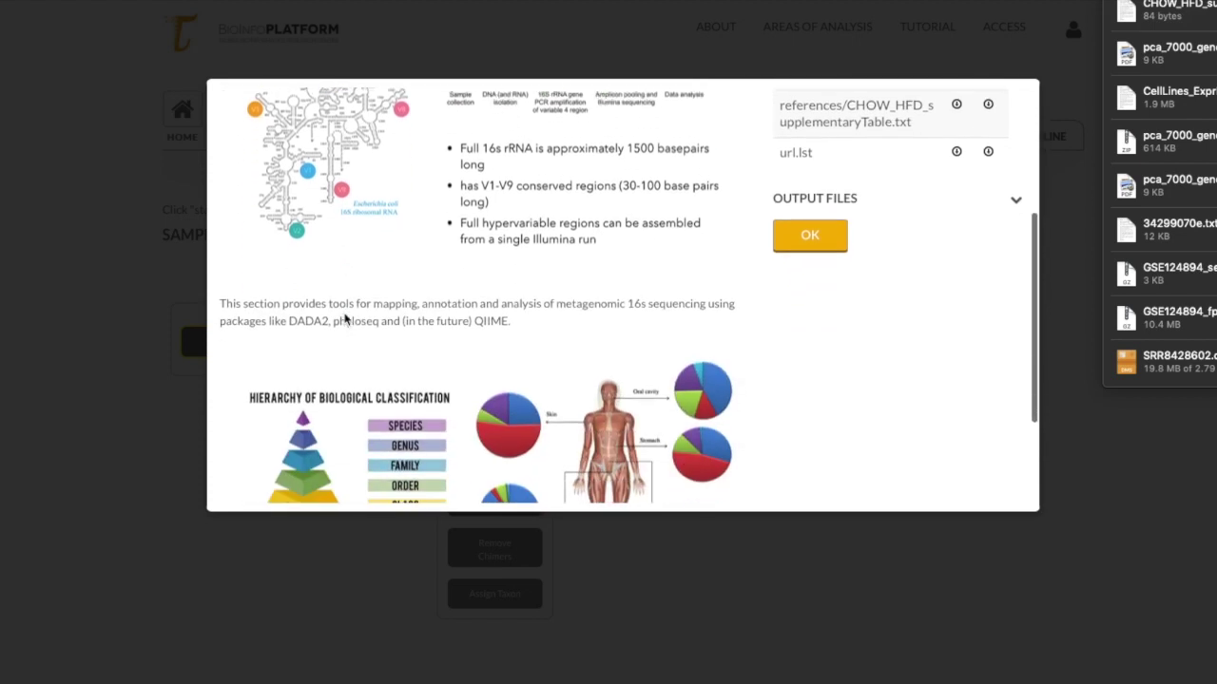
scroll(357, 321, down, 2)
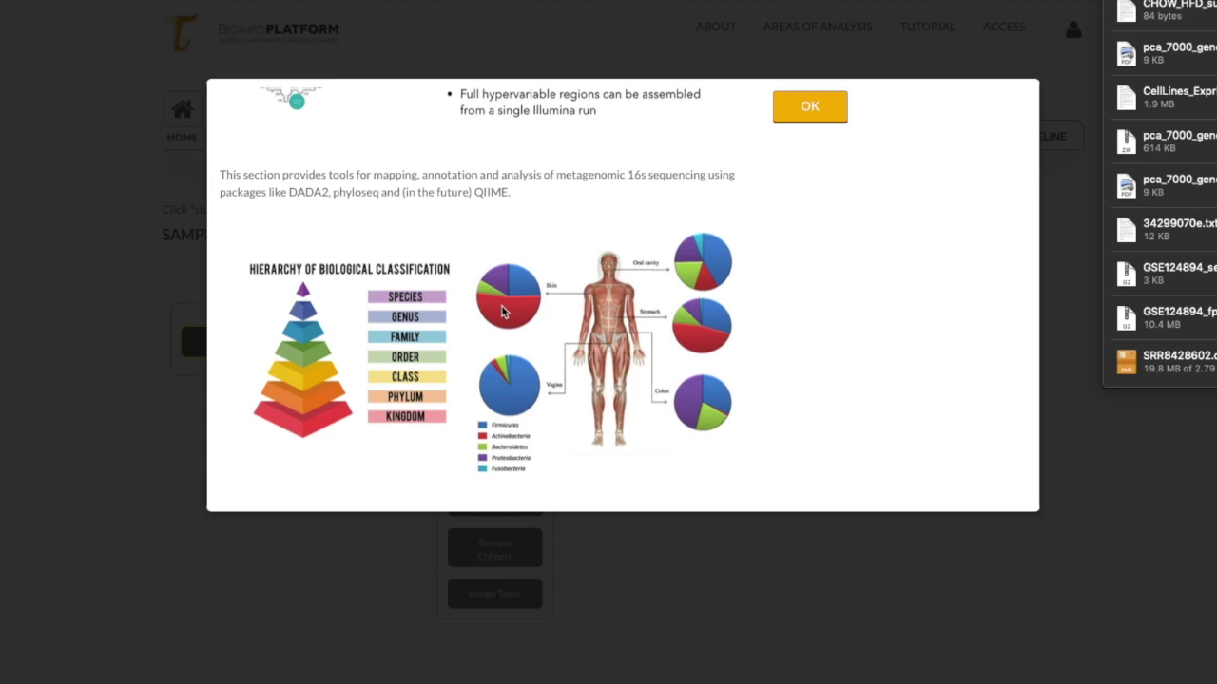
scroll(542, 303, up, 8)
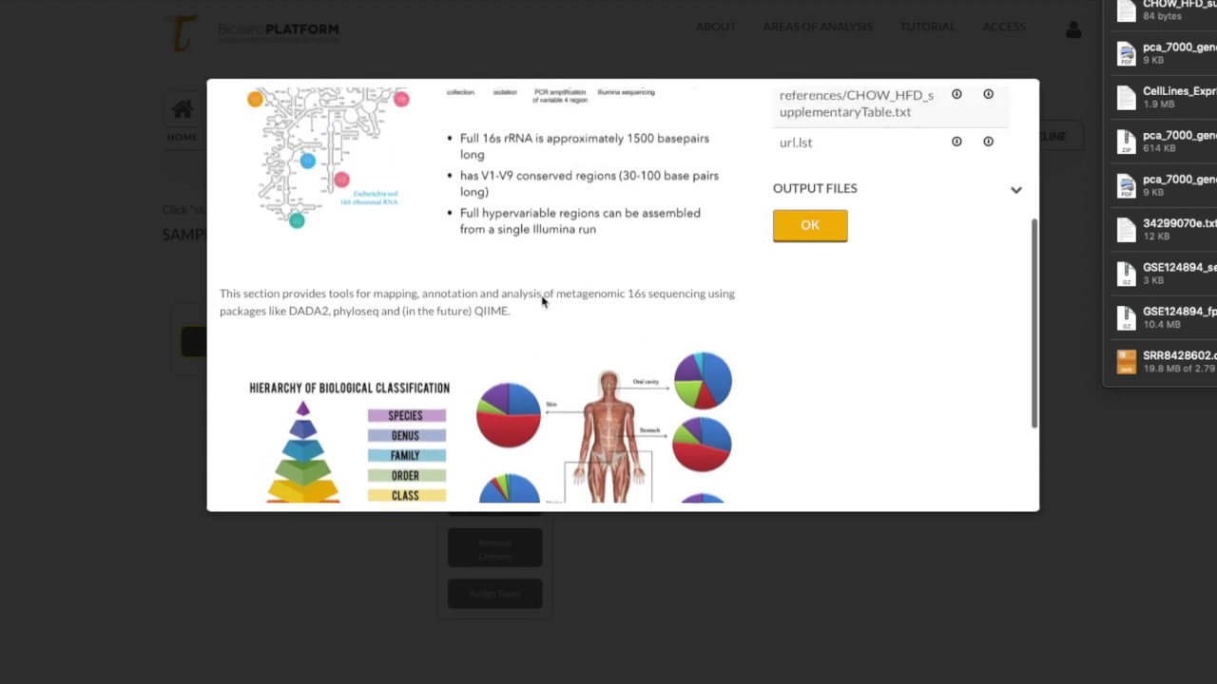
Close the demo job tutorial so the pipeline stands at Start.
click(810, 433)
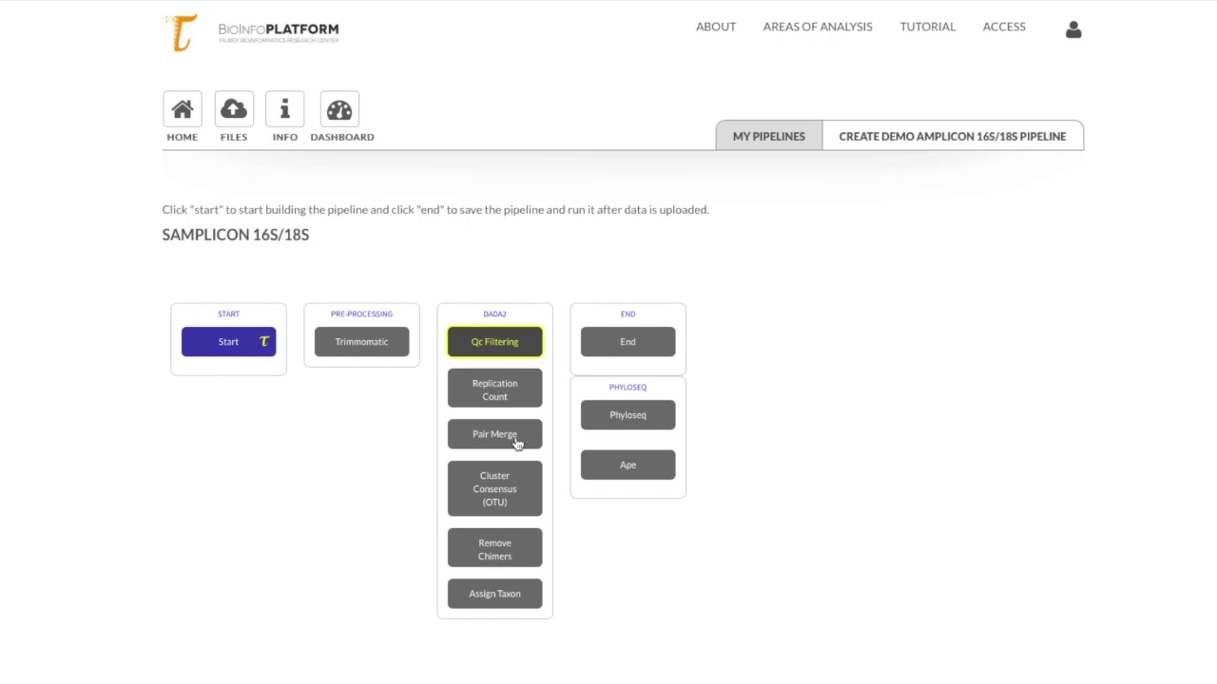
Add DADA2 Qc Filtering after Start and read through its explanation.
click(525, 343)
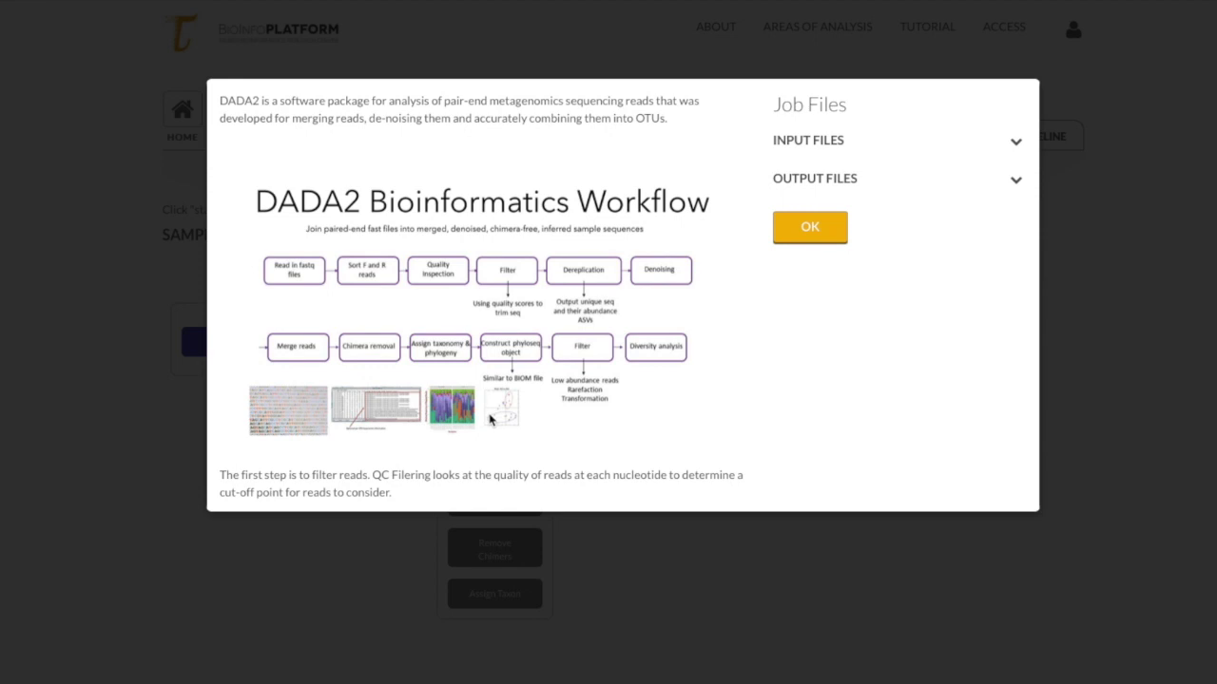
scroll(522, 397, down, 8)
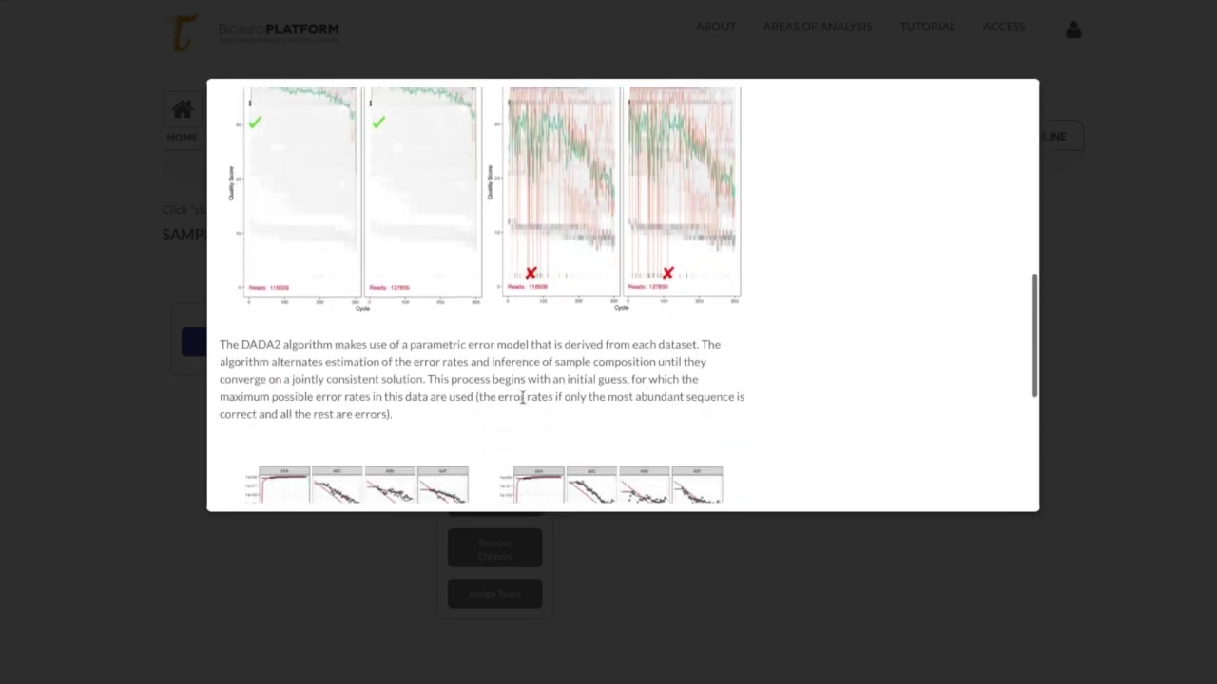
scroll(522, 398, up, 3)
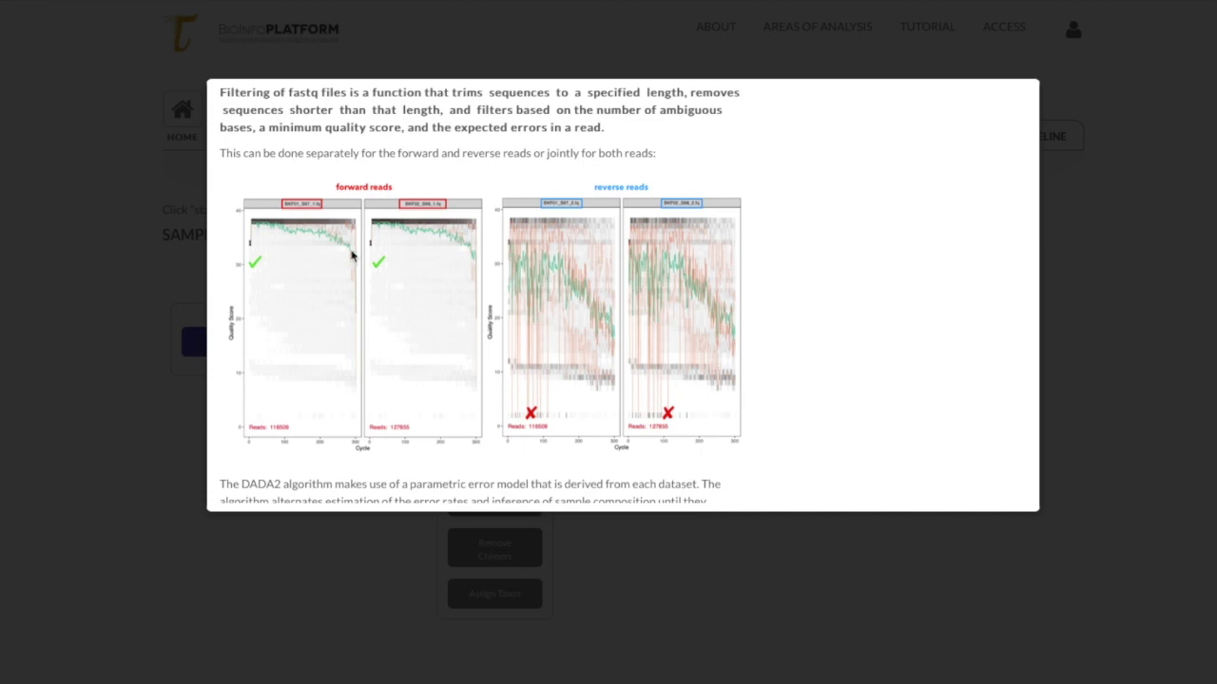
scroll(561, 295, down, 8)
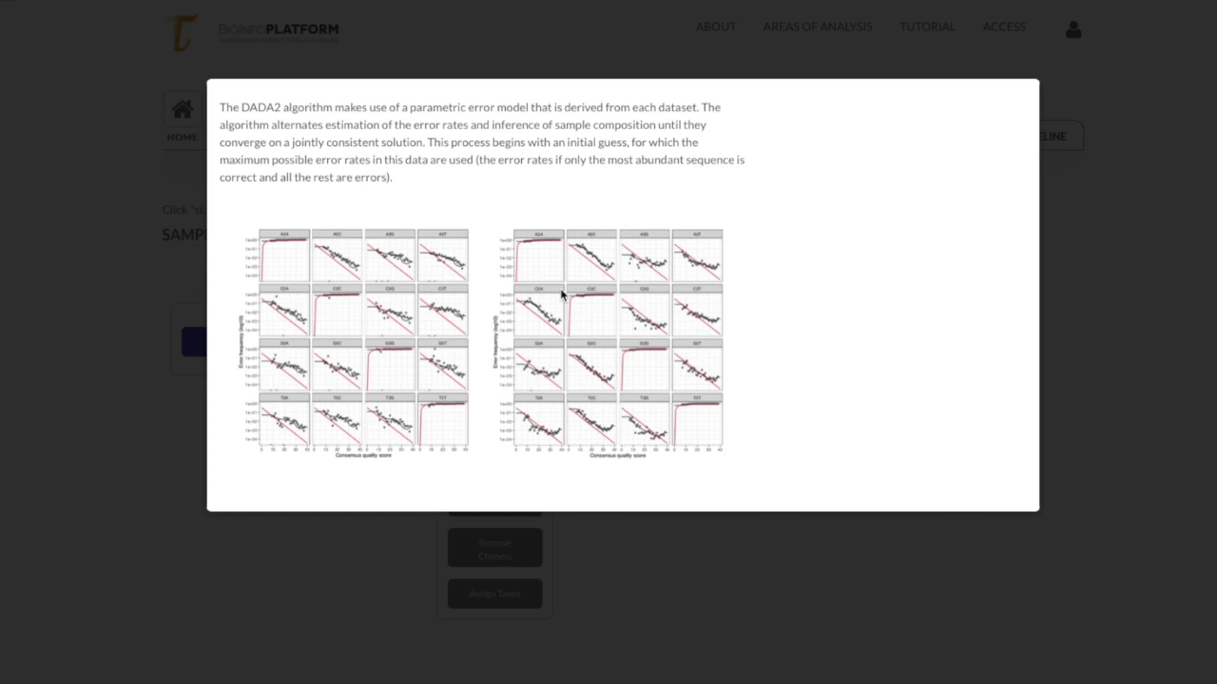
scroll(561, 296, up, 10)
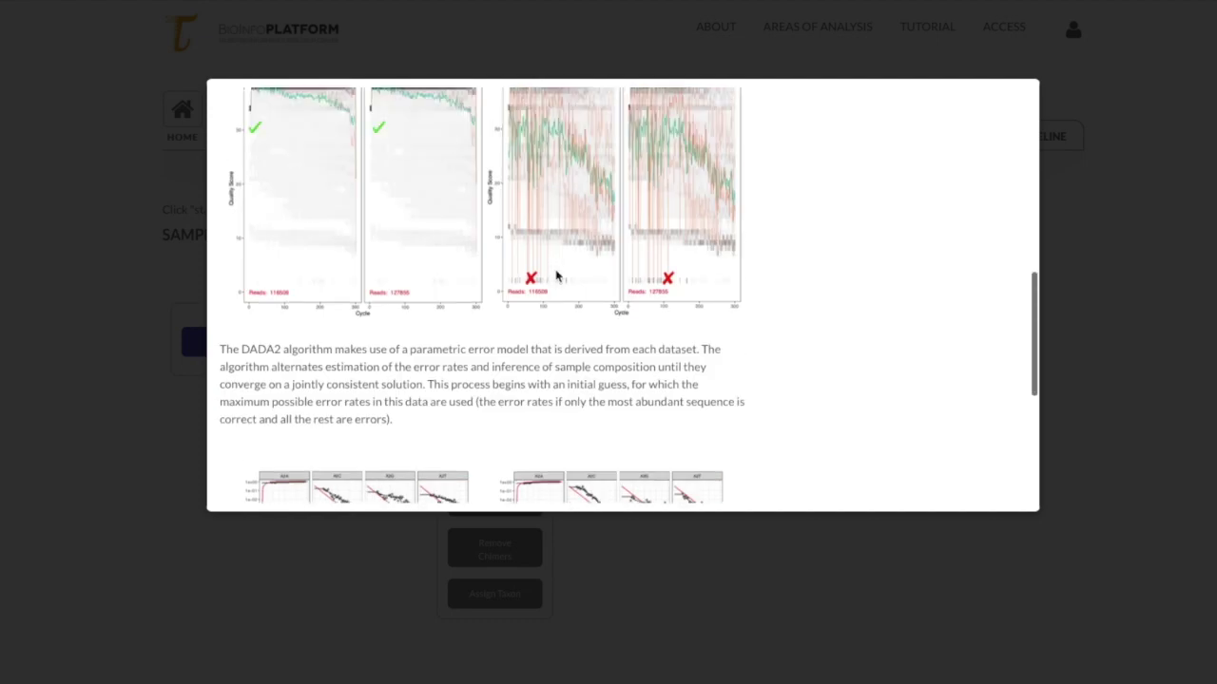
Confirm Qc Filtering, then chain Replication Count, Cluster Consensus (OTU) and Remove Chimers steps.
click(830, 283)
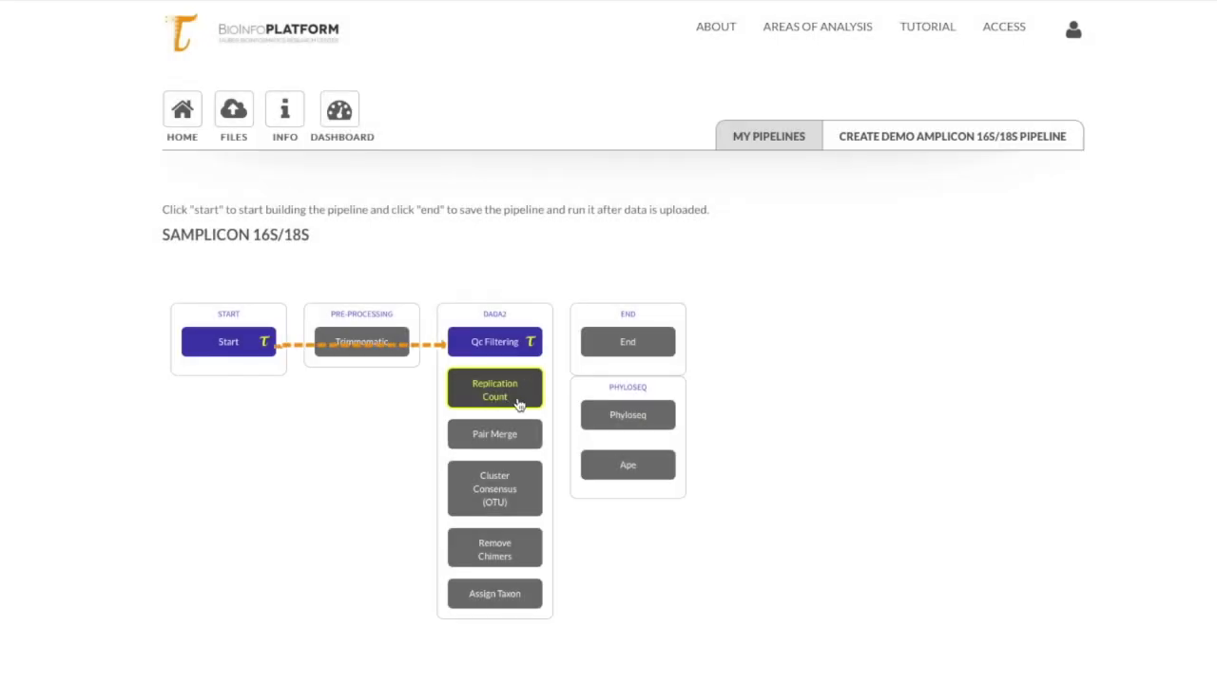
click(516, 403)
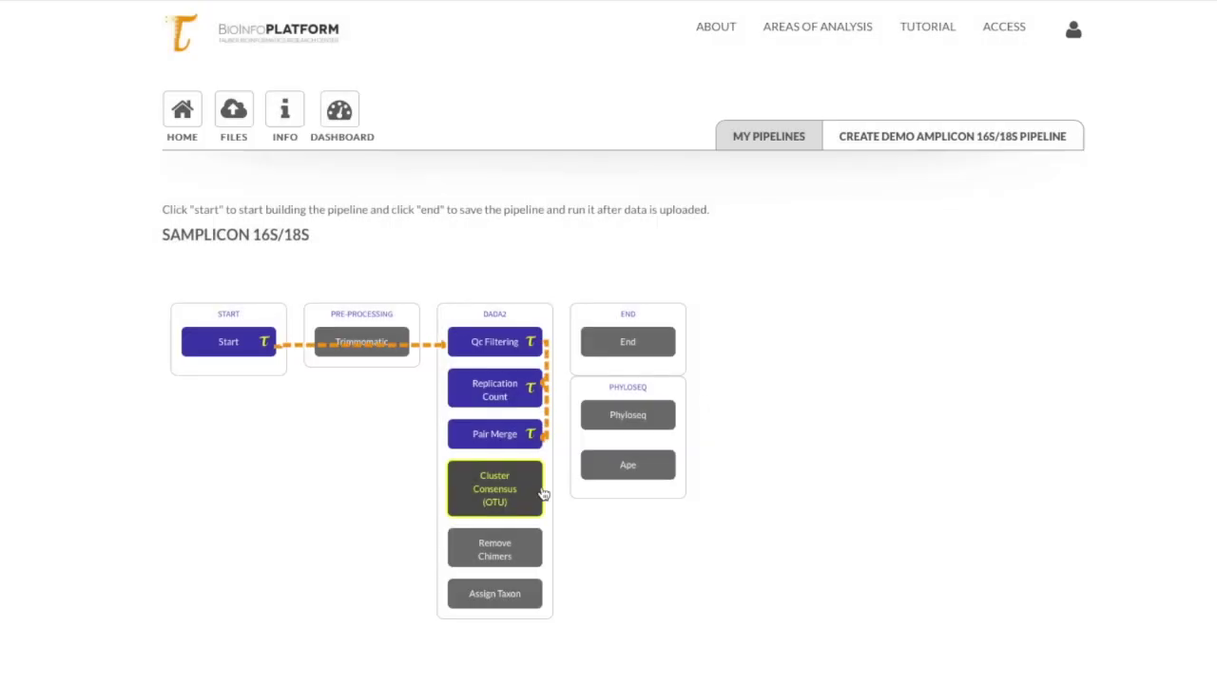
click(516, 502)
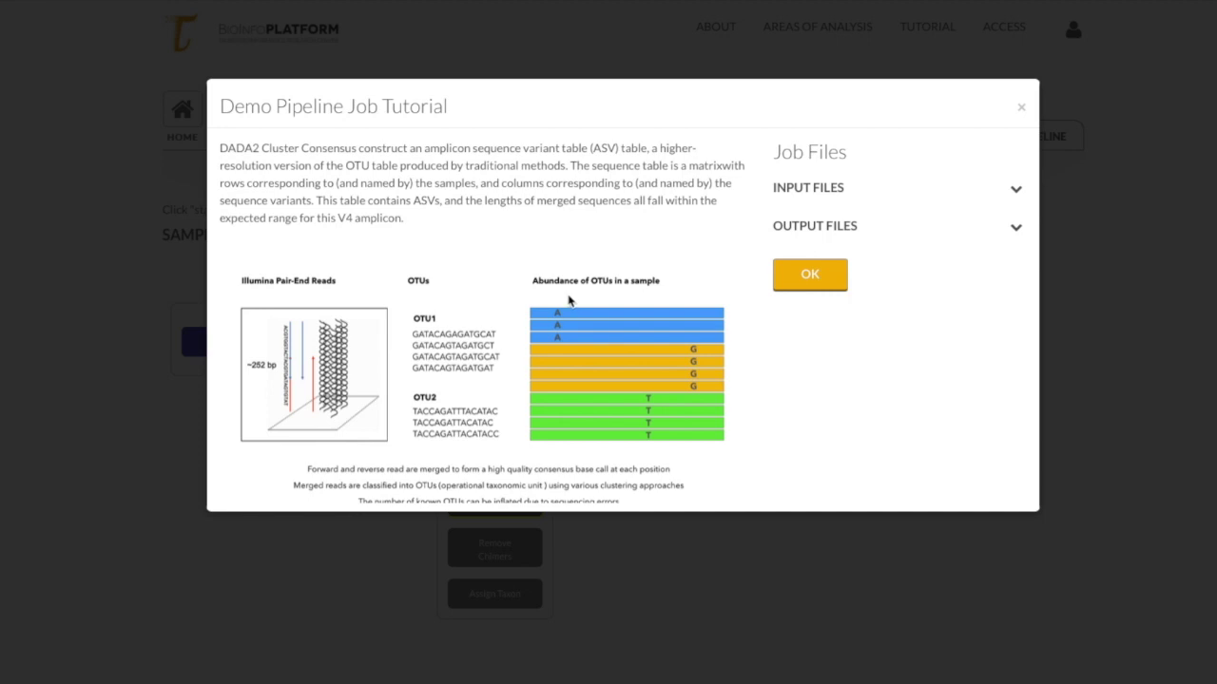
click(798, 274)
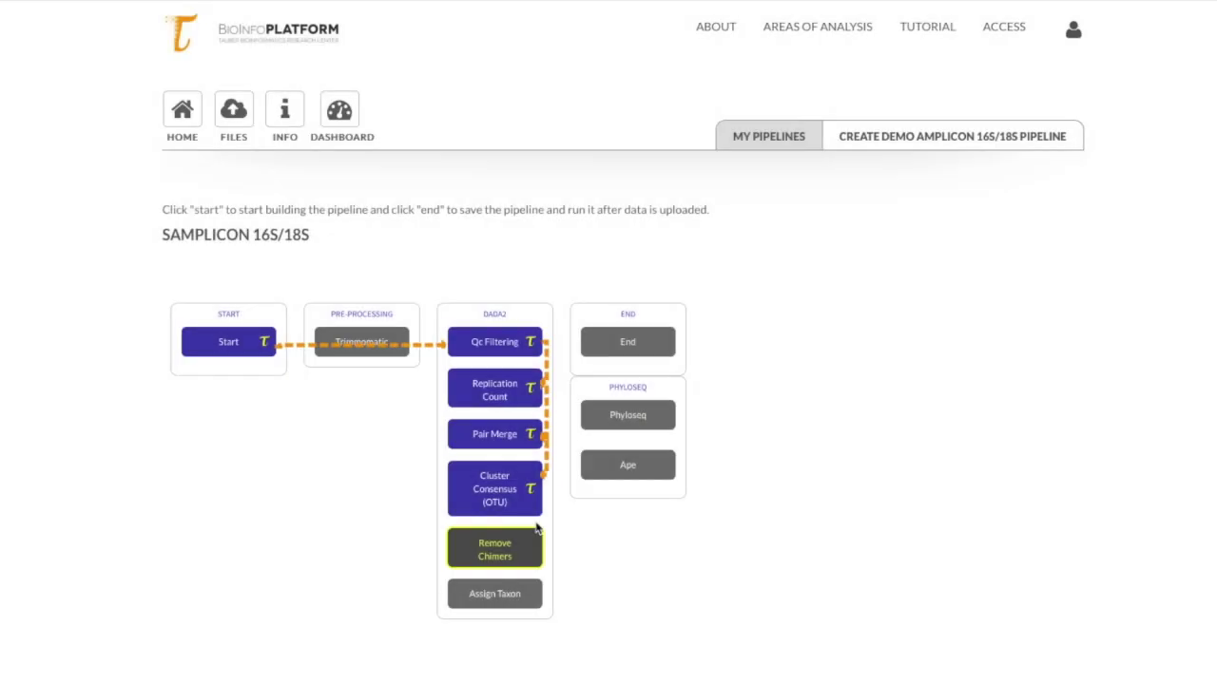
click(519, 551)
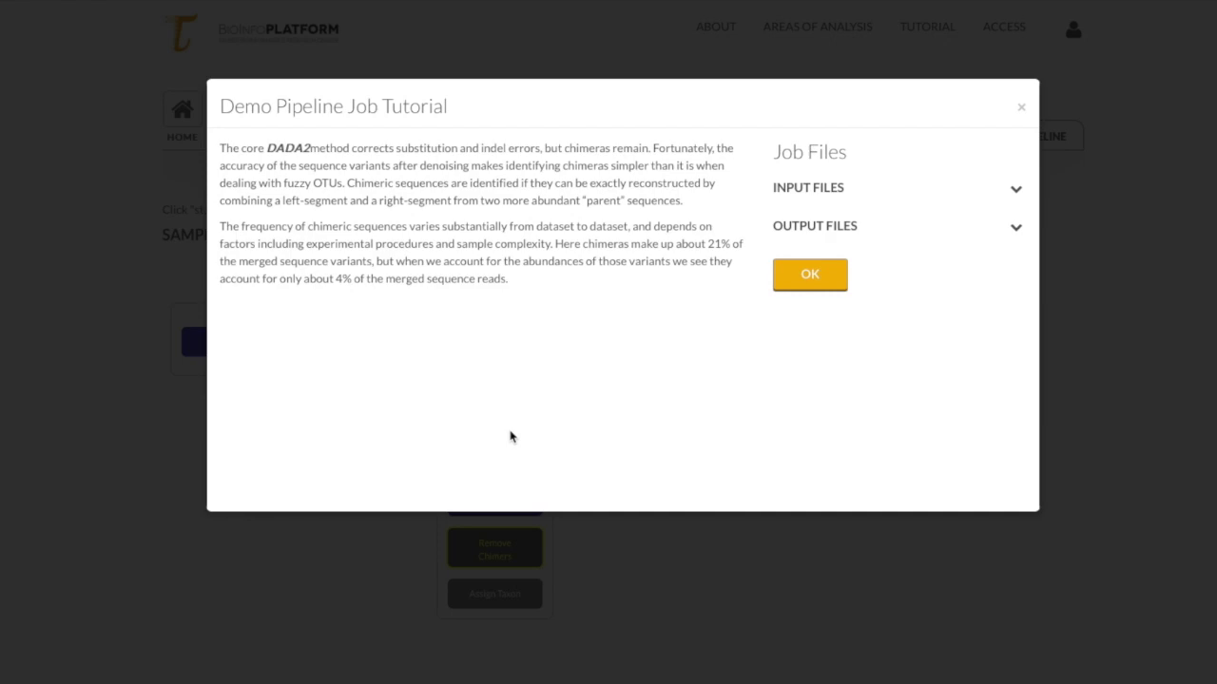
click(809, 275)
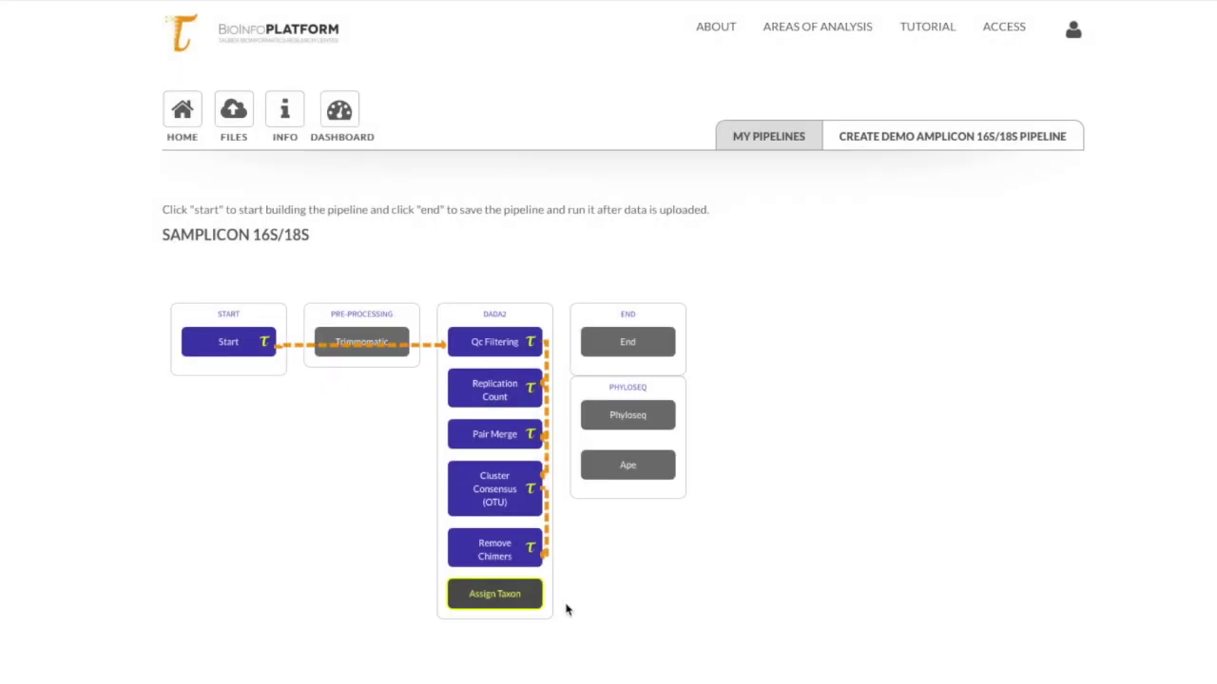
Add Assign Taxon and the Phyloseq analysis step, dismissing each tutorial.
click(524, 607)
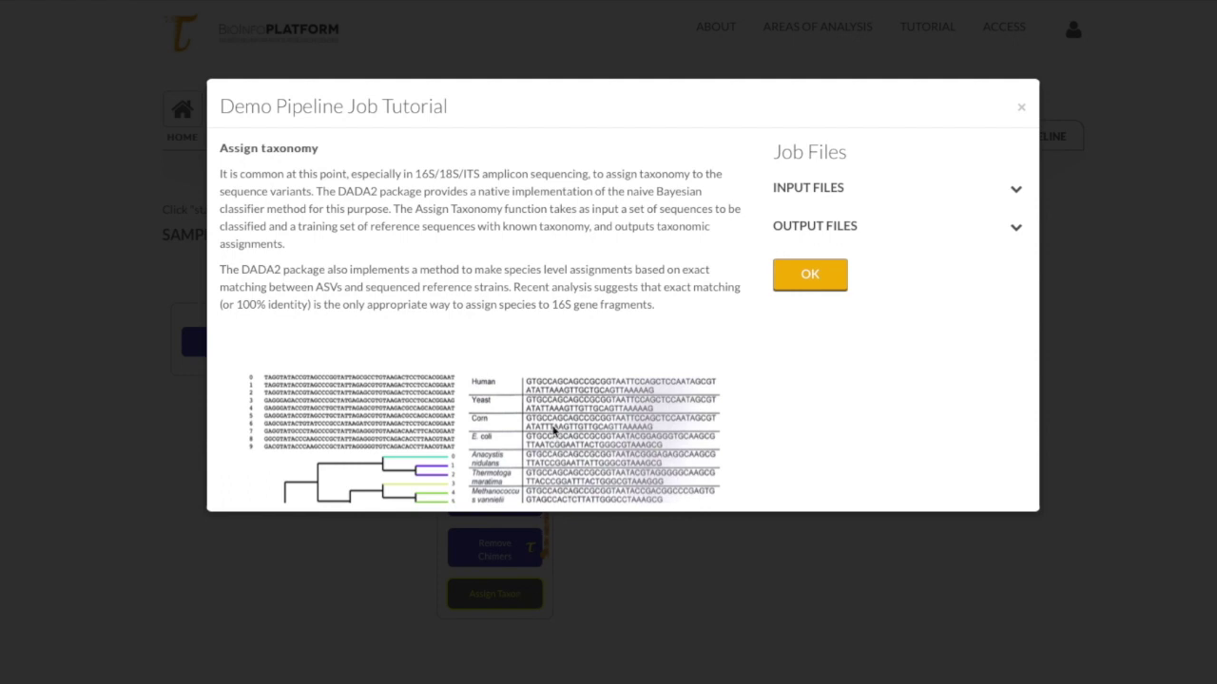
scroll(558, 399, down, 1)
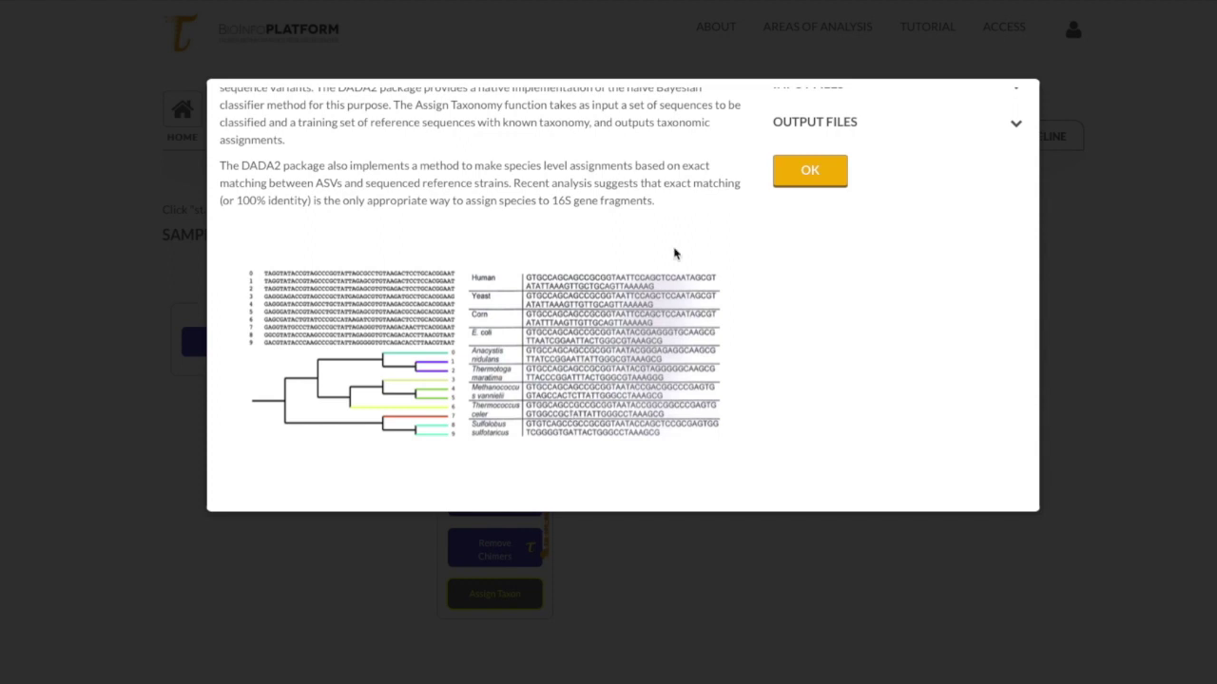
click(804, 181)
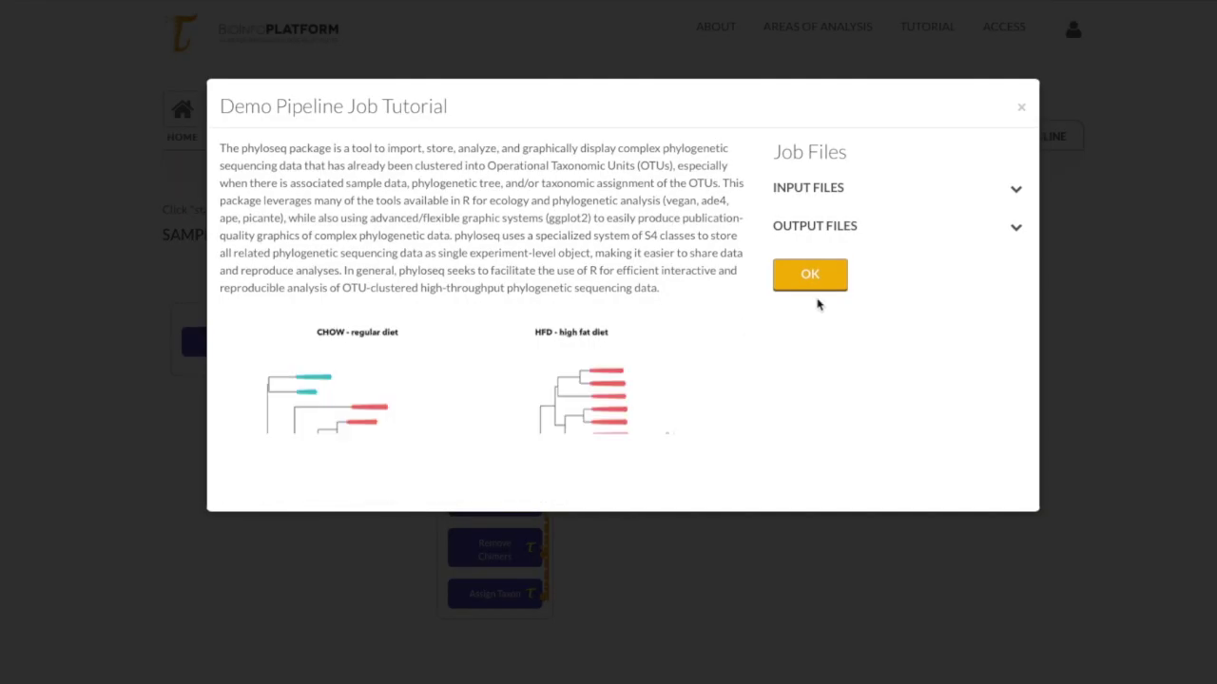
click(813, 279)
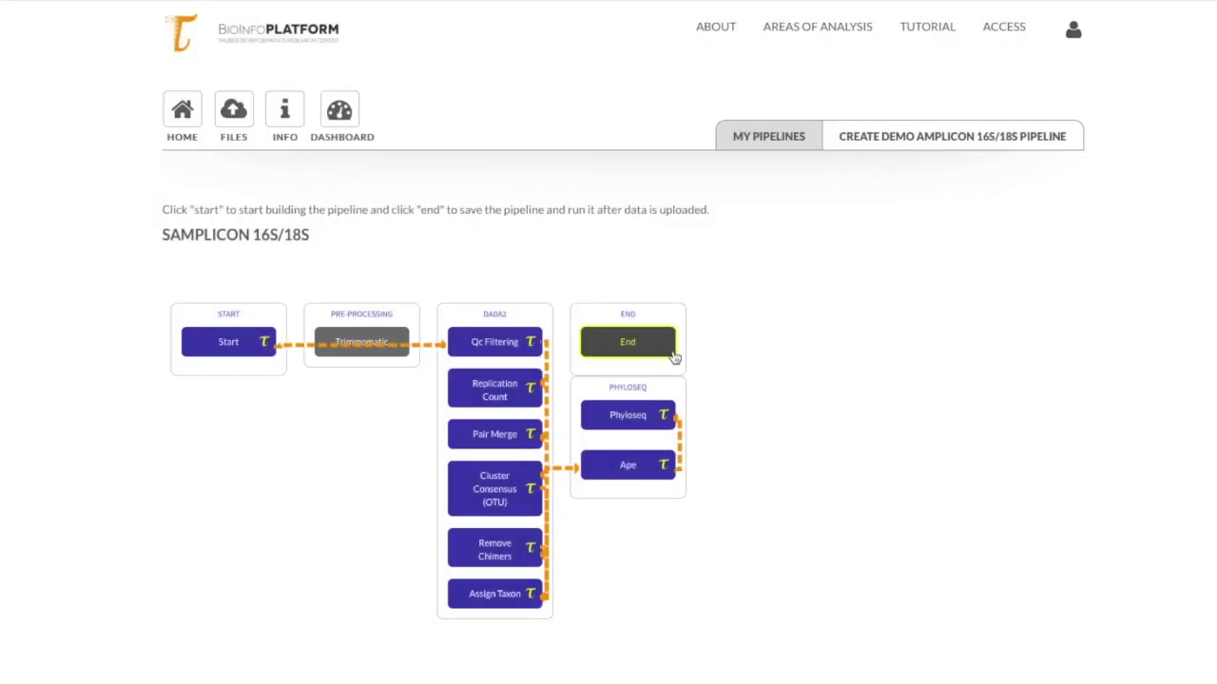
Add End, list the pipeline output files, and open the phyloseq_plots.pdf output.
click(670, 351)
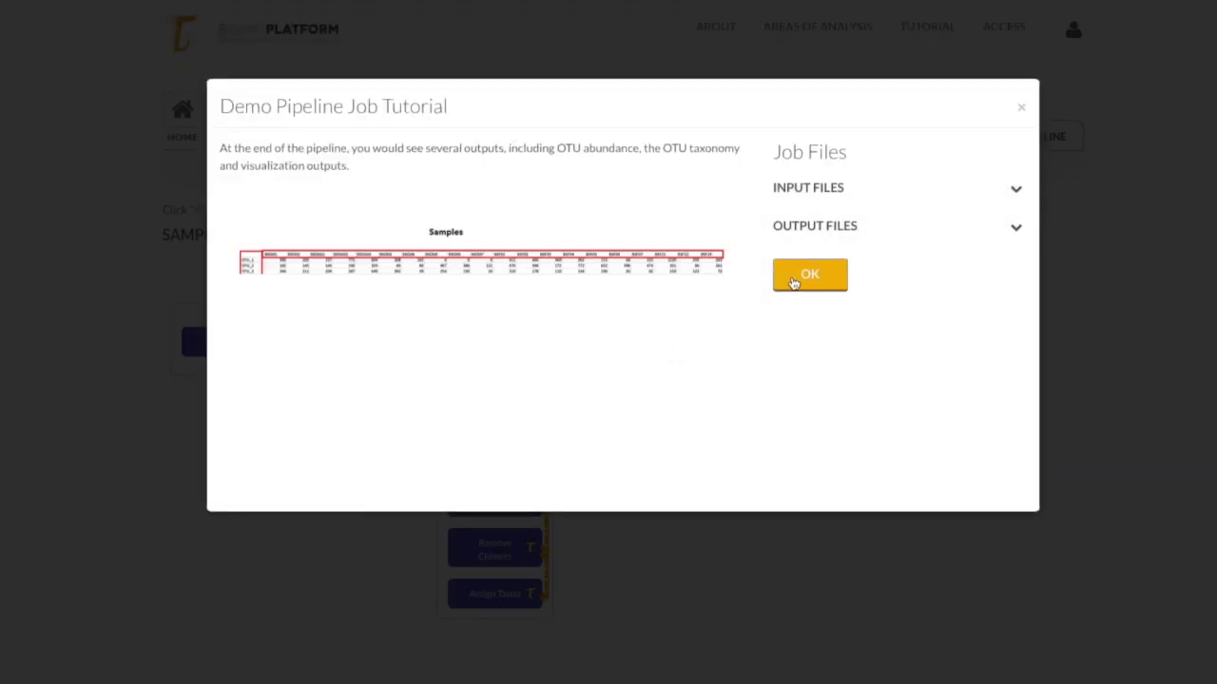
click(810, 275)
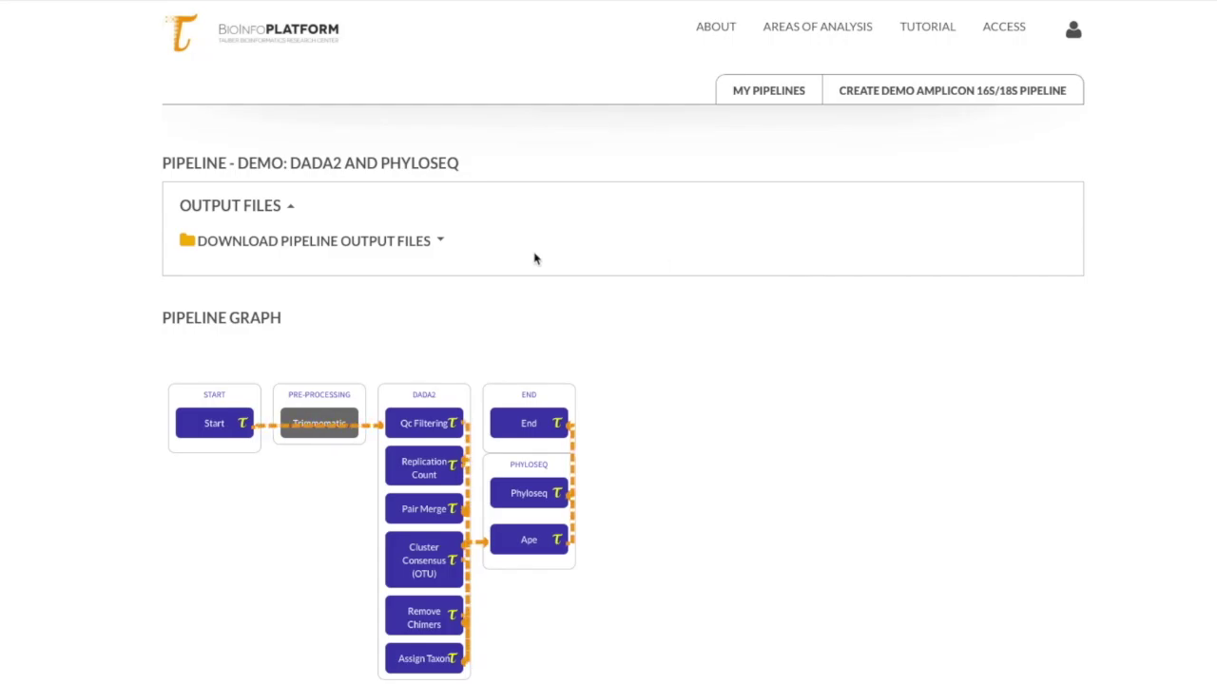
click(438, 243)
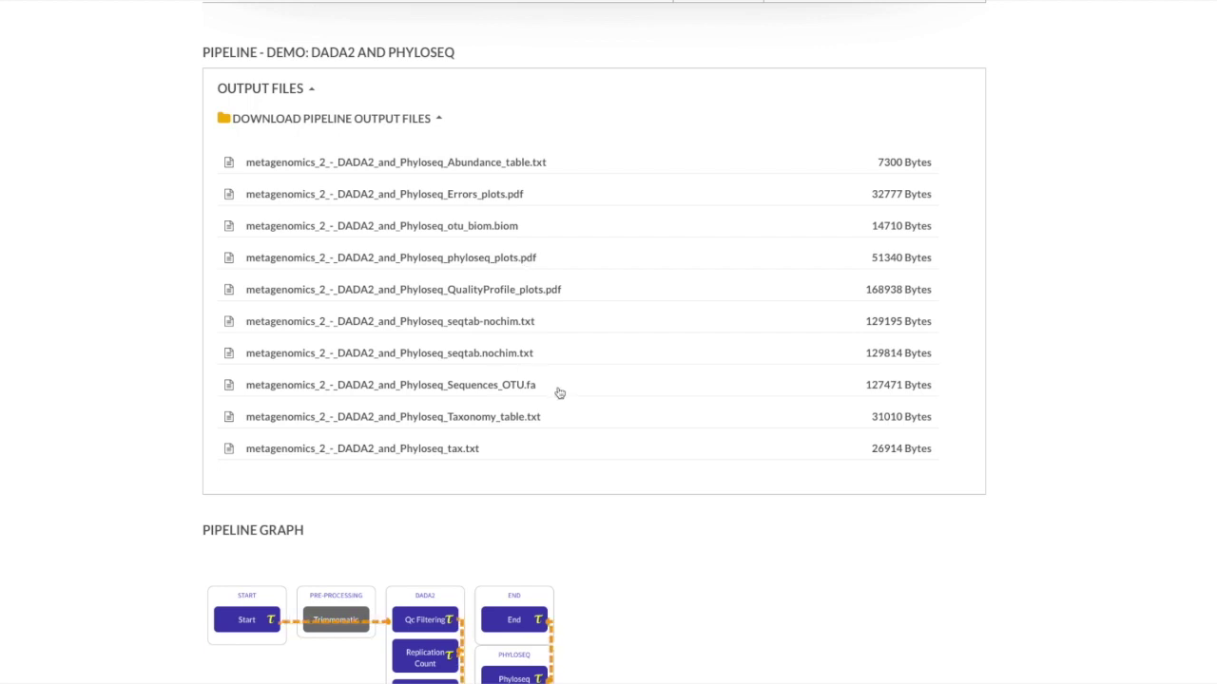
click(486, 251)
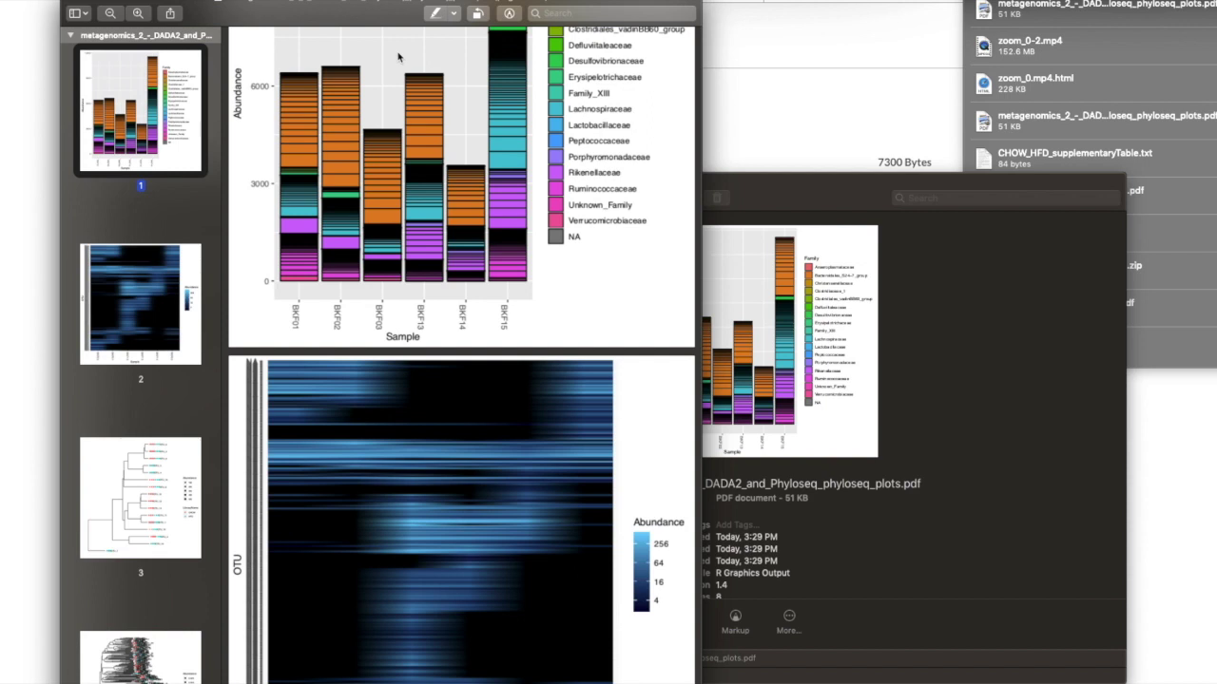
Jump to the NMDS ordination plot on page 7 of the phyloseq plots PDF.
scroll(409, 95, up, 3)
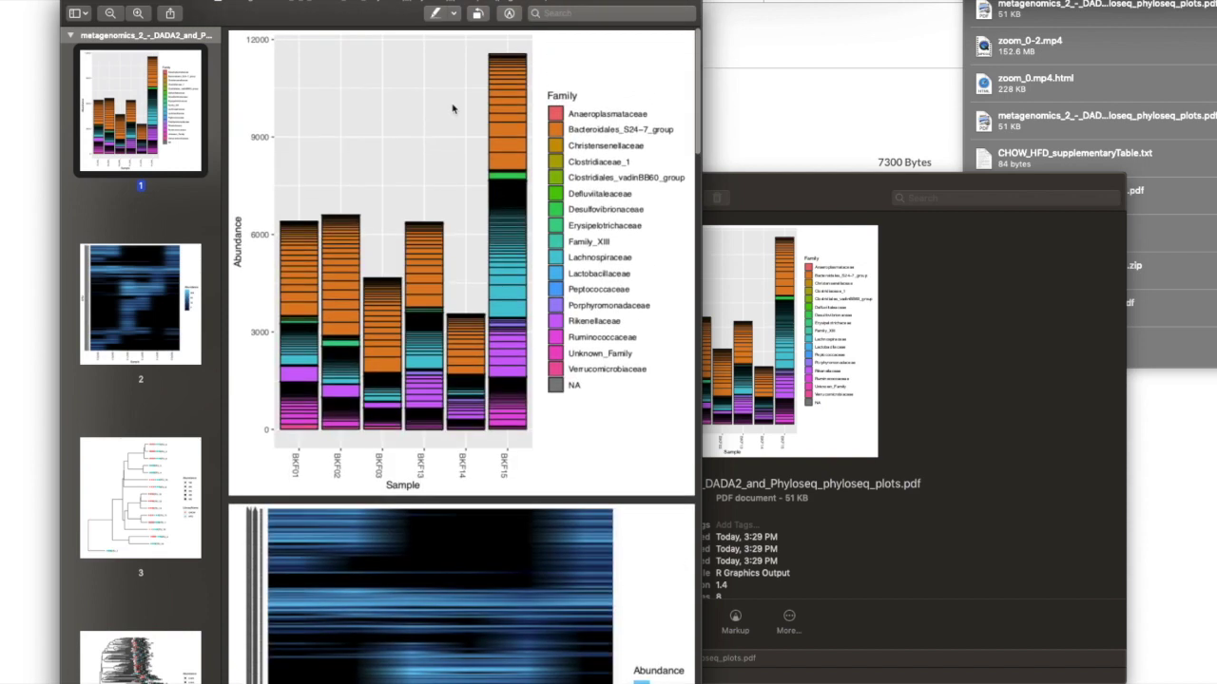
scroll(164, 348, down, 10)
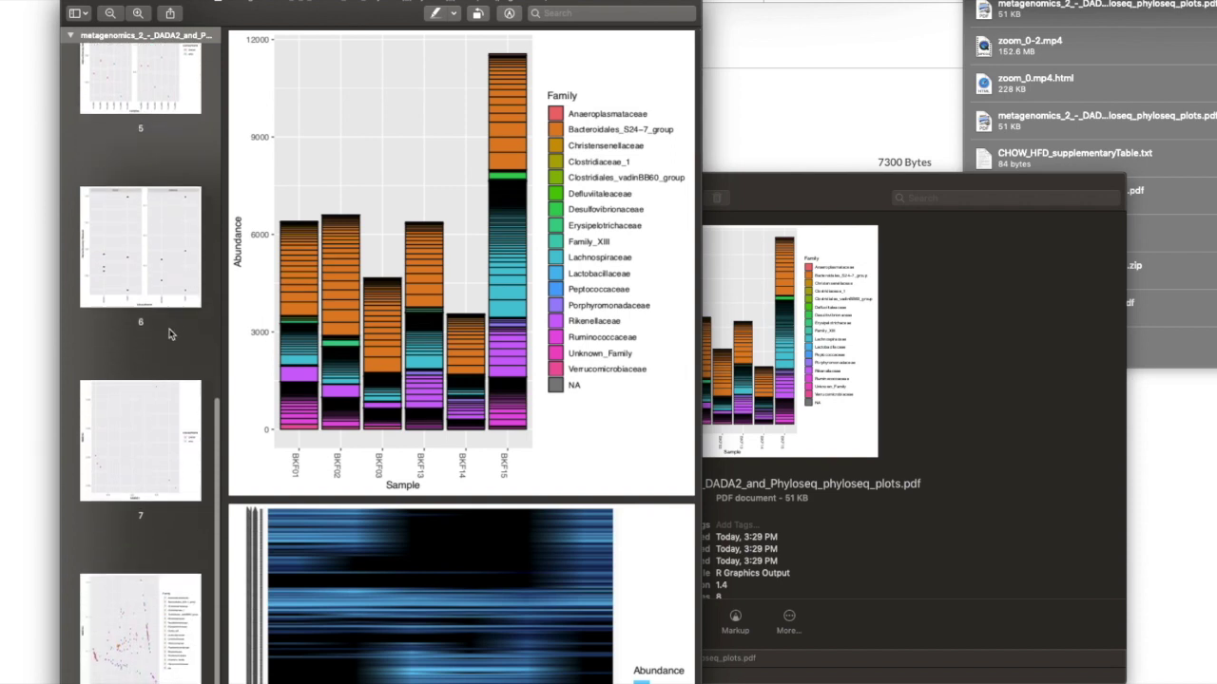
click(160, 440)
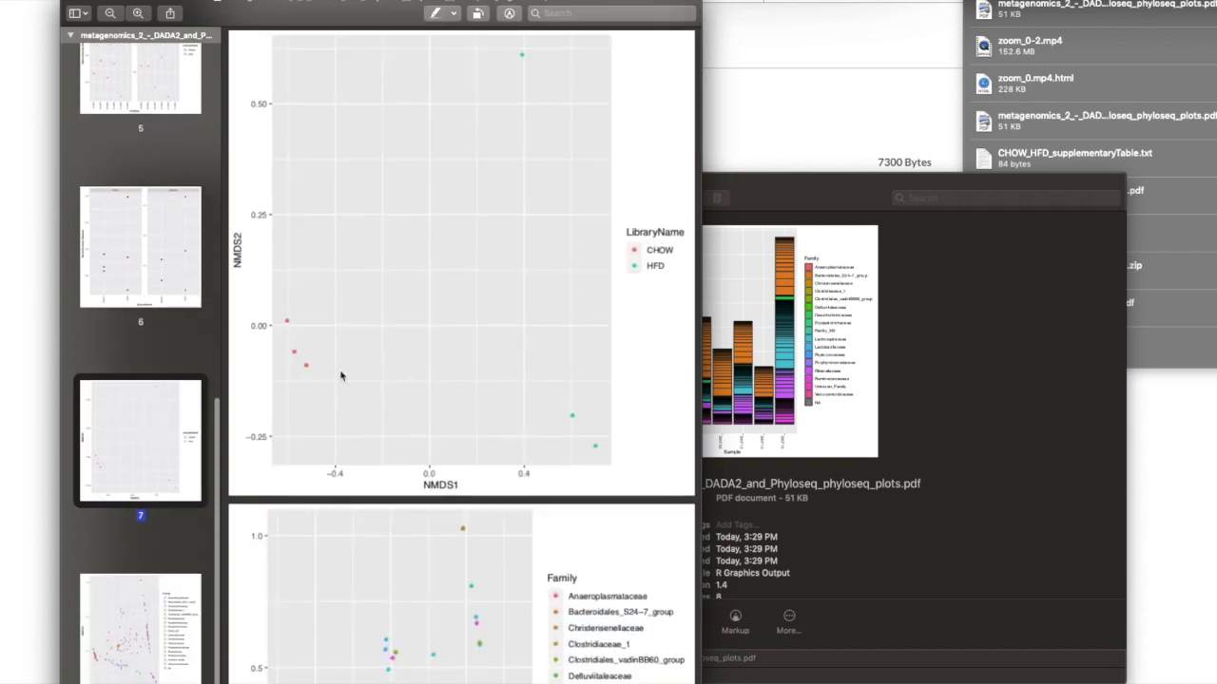
Return to the page 1 family abundance bar chart and select its 'Family' legend title.
scroll(181, 262, up, 10)
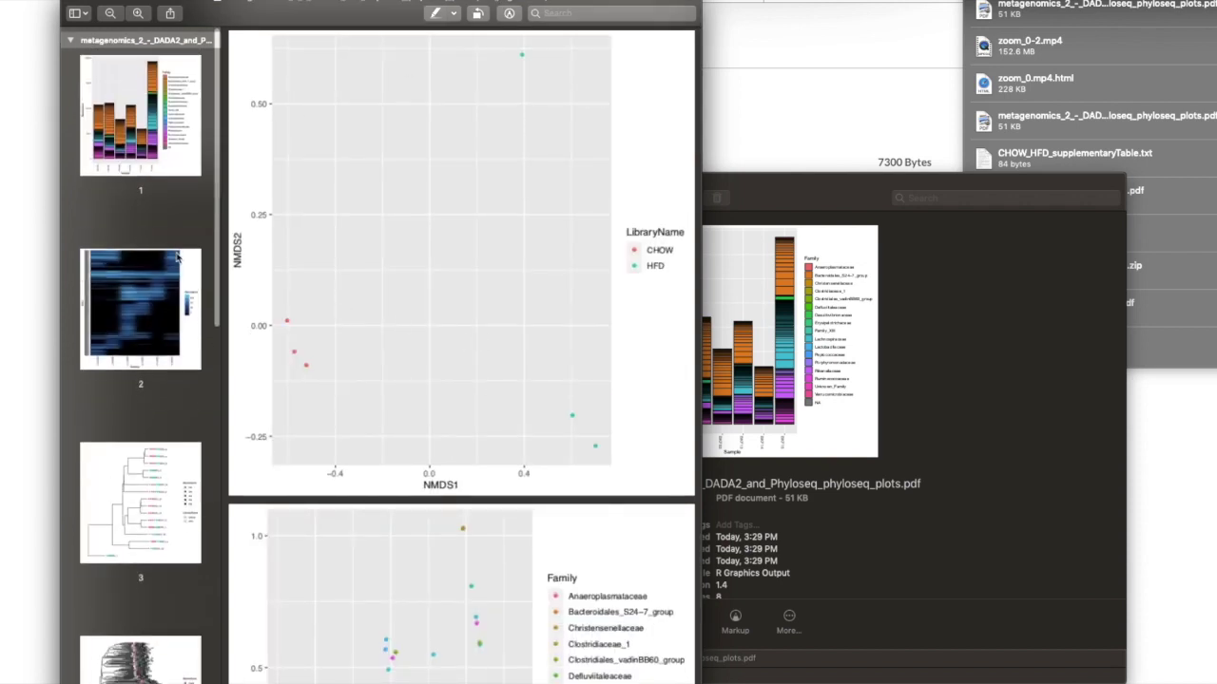
click(145, 130)
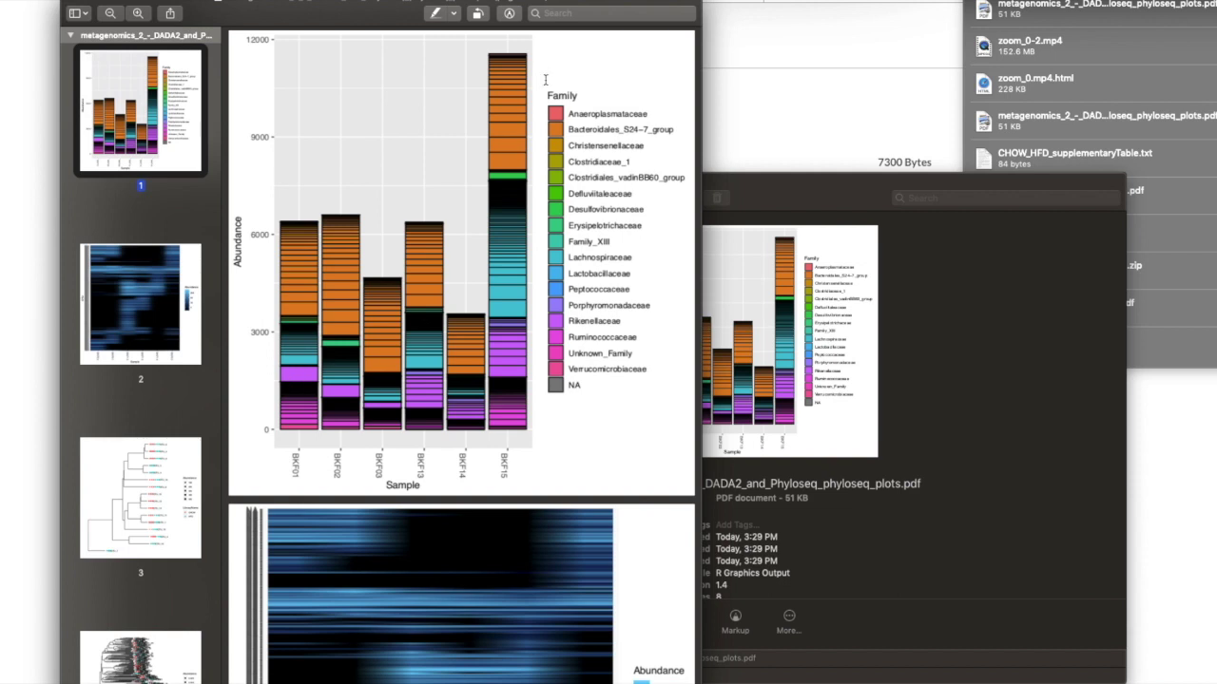
drag(532, 97, 591, 96)
Page from the page 3 OTU tree through the Chao1 and Shannon plots to the page 7 NMDS.
click(176, 493)
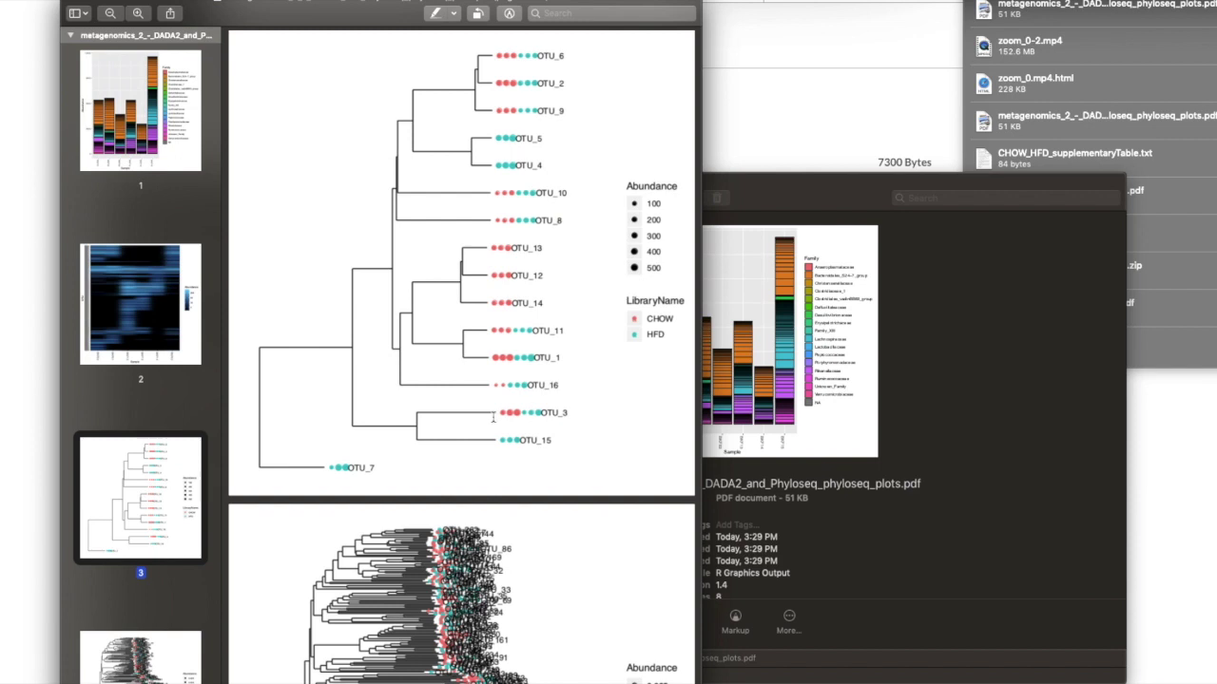
scroll(493, 418, down, 10)
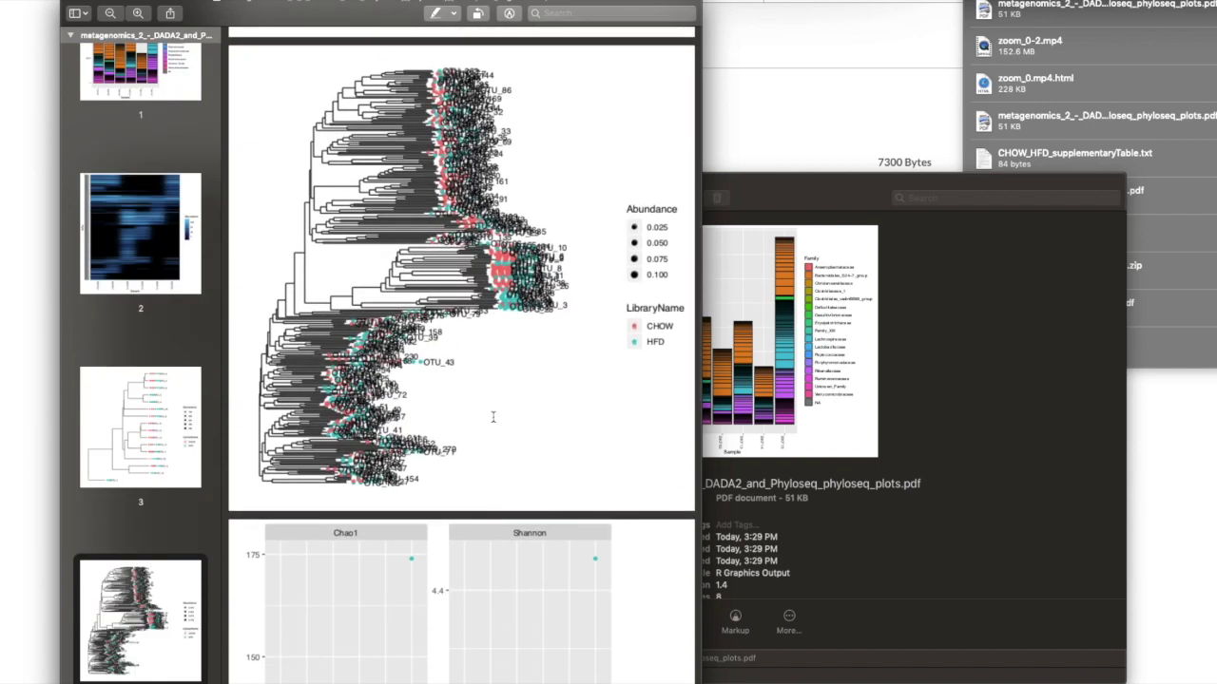
scroll(493, 419, down, 8)
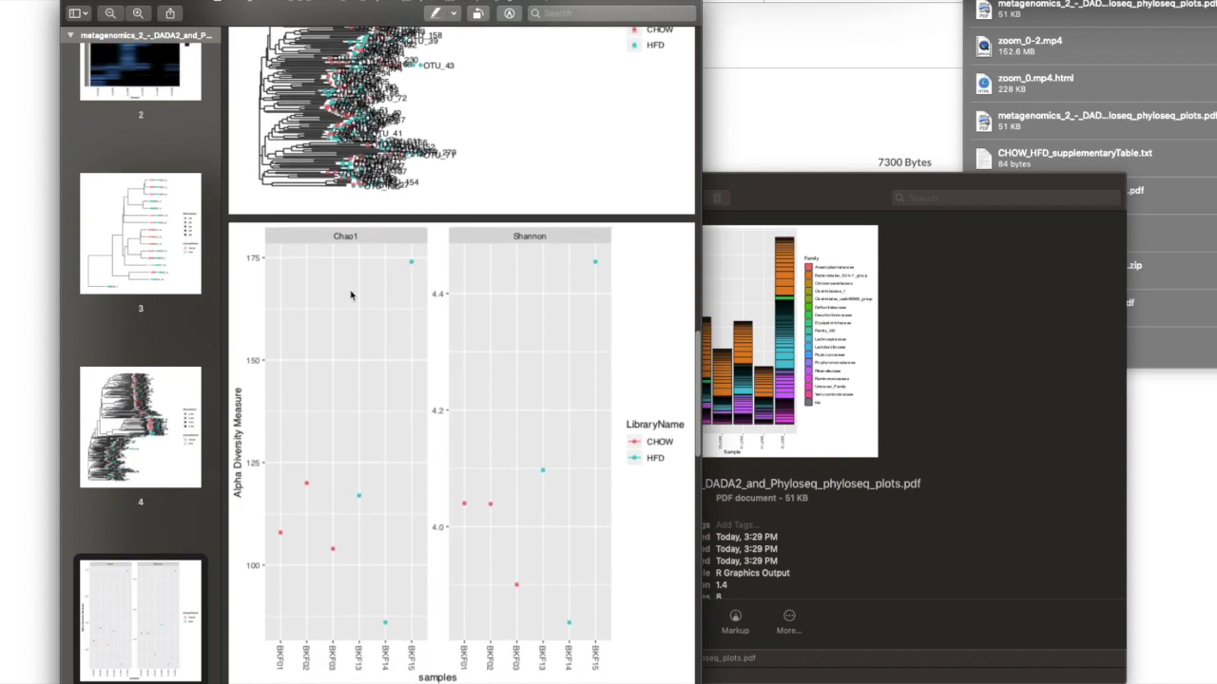
scroll(439, 276, down, 1)
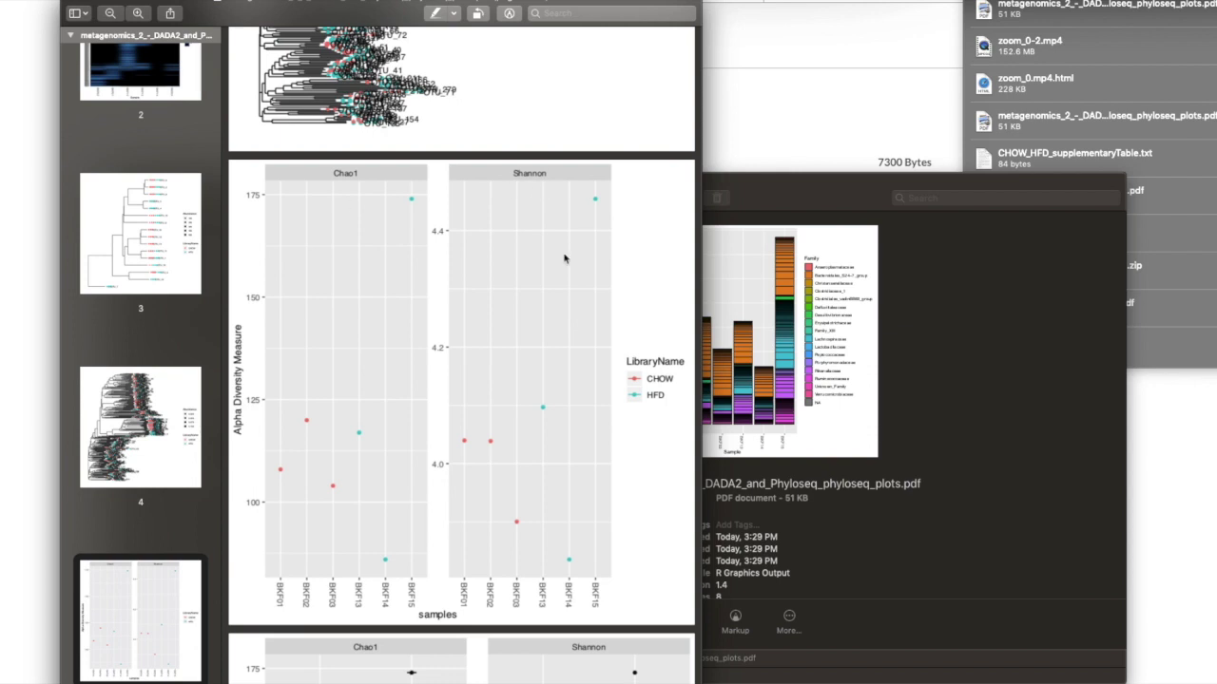
scroll(564, 259, down, 5)
scroll(565, 258, down, 10)
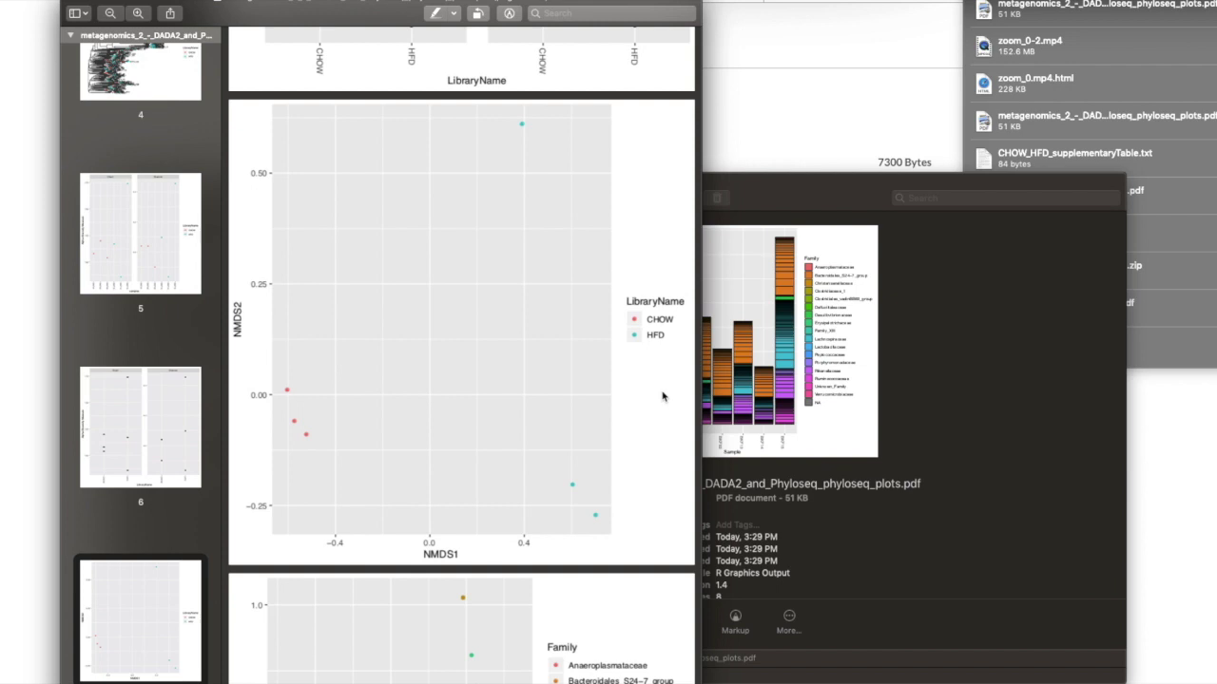
Bring Safari back, scroll to the Start–DADA2–Phyloseq–Ape–End pipeline graph, and dismiss the Downloads stack.
click(795, 126)
scroll(779, 279, down, 5)
scroll(780, 280, down, 2)
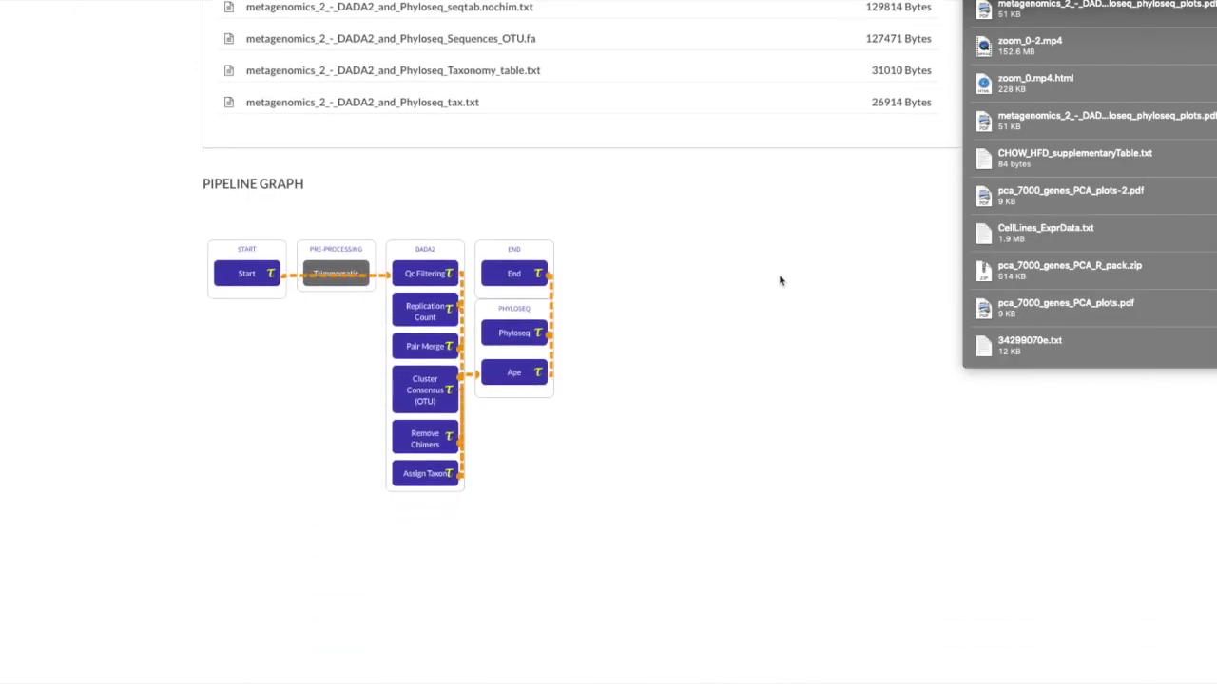
click(779, 280)
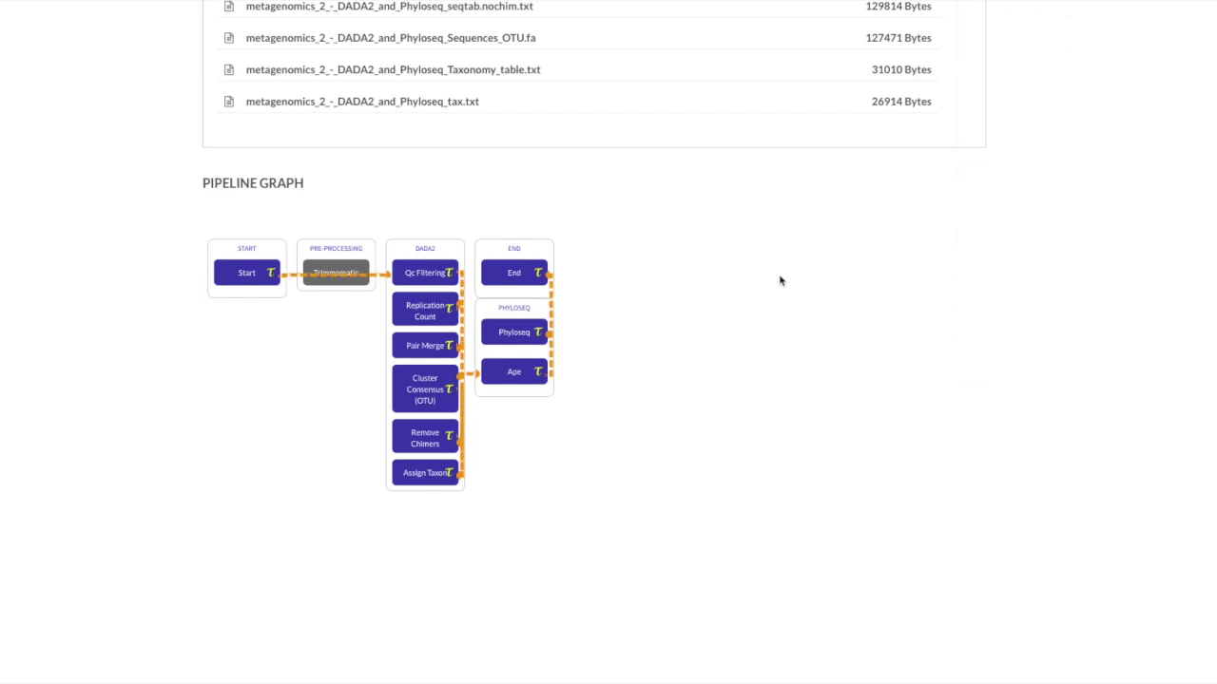